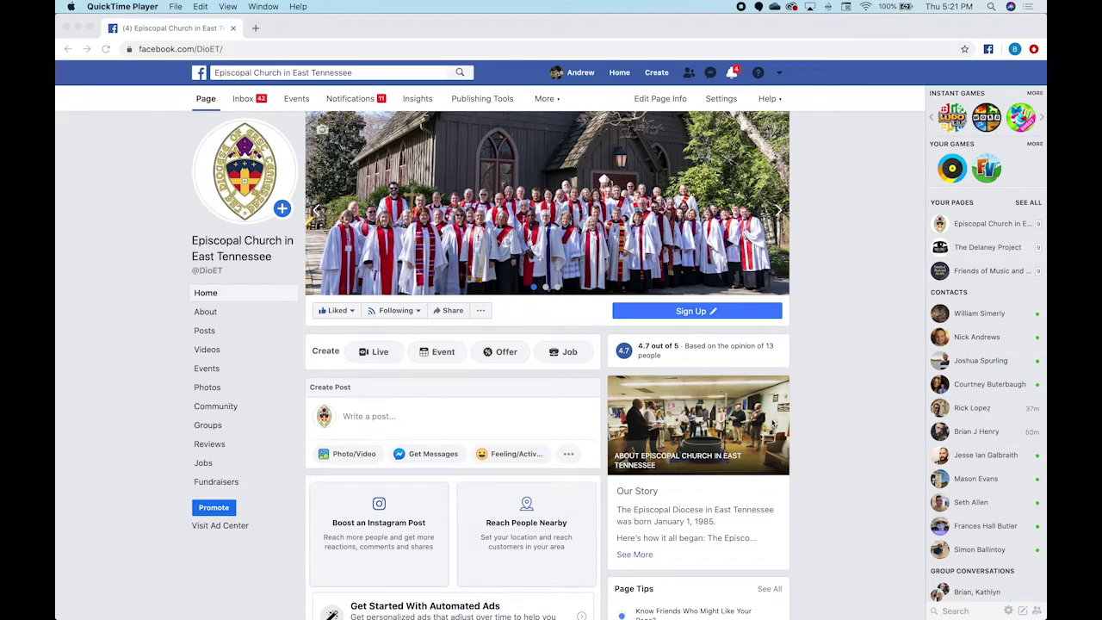
# Open the Morning Prayer video from the Episcopal Church in East Tennessee page's videos.
pyautogui.click(207, 350)
pyautogui.click(206, 349)
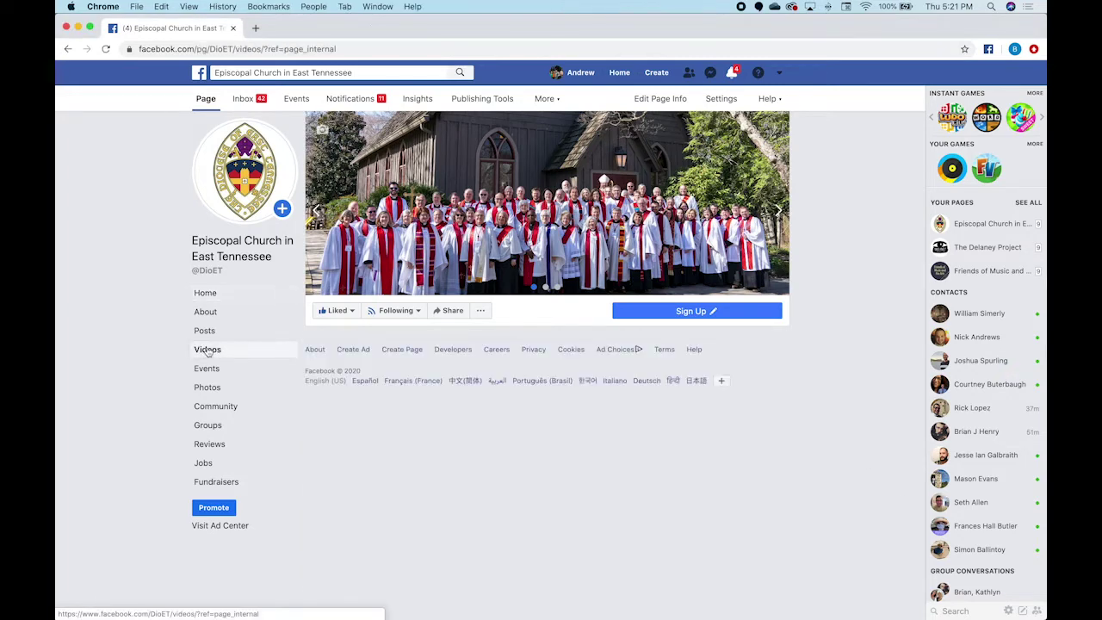
pyautogui.scroll(-10, 815, 440)
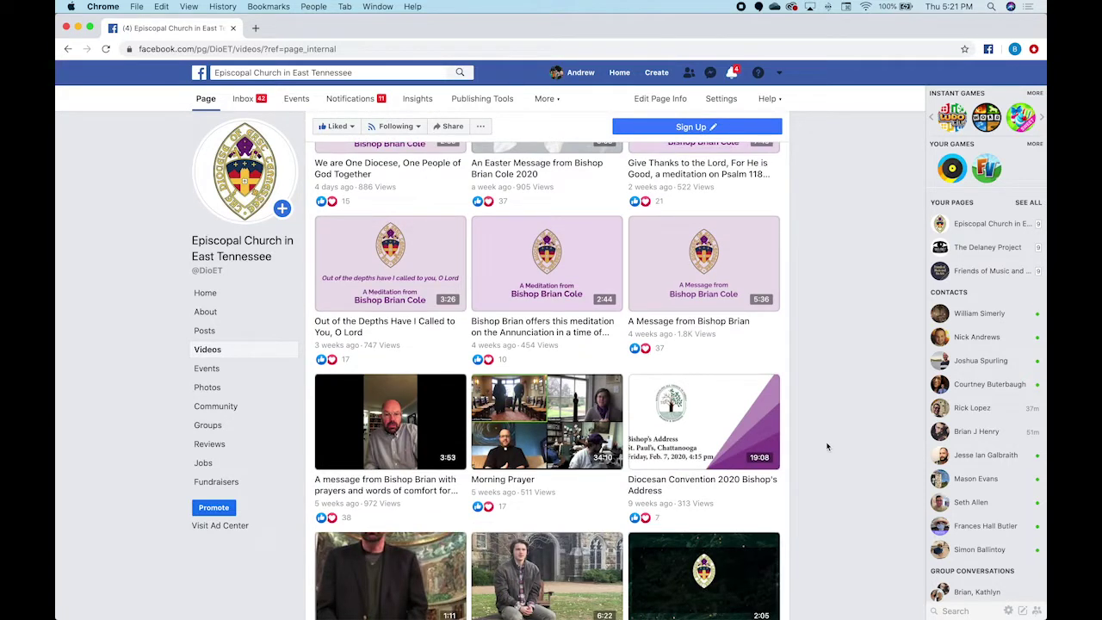
pyautogui.click(507, 483)
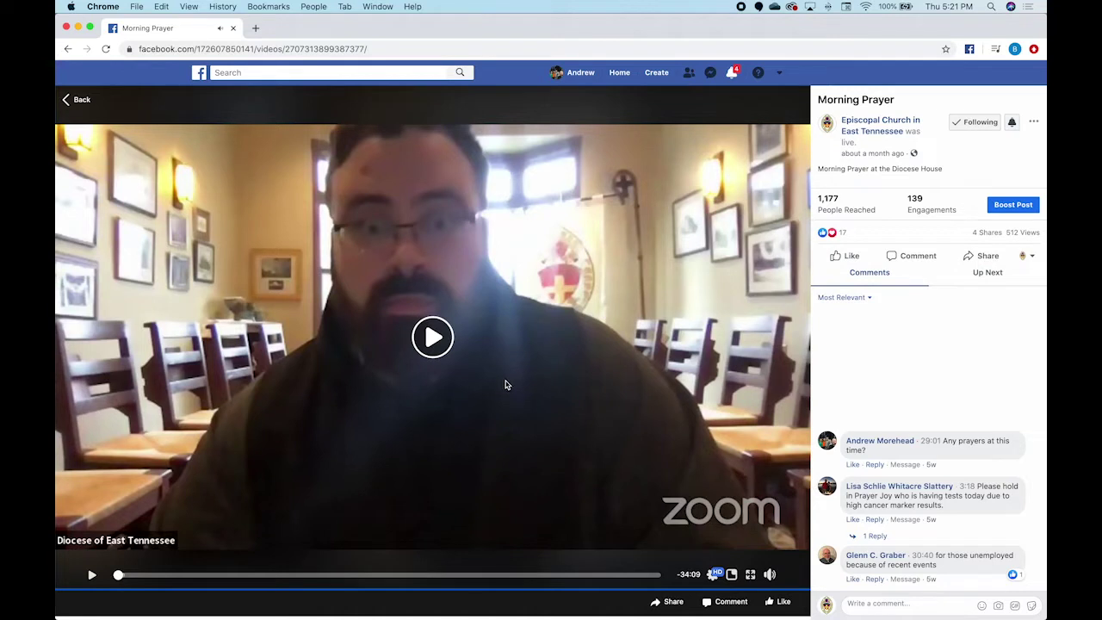
# Open the Morning Prayer video's post details and inspect the Peak Live Viewers graph among its performance metrics.
pyautogui.click(922, 214)
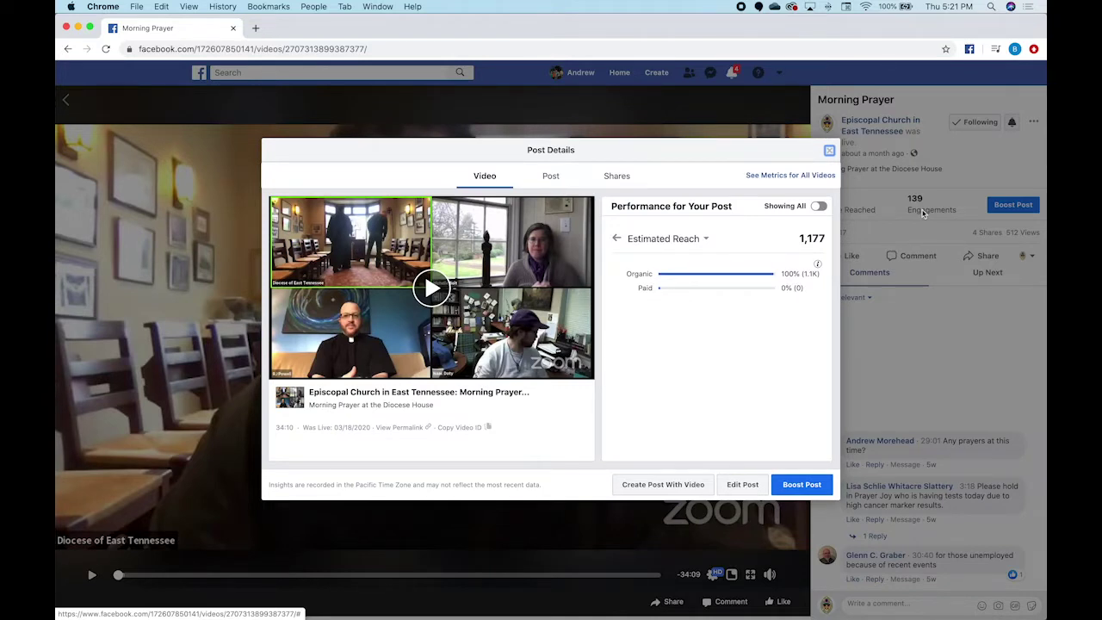
pyautogui.click(618, 240)
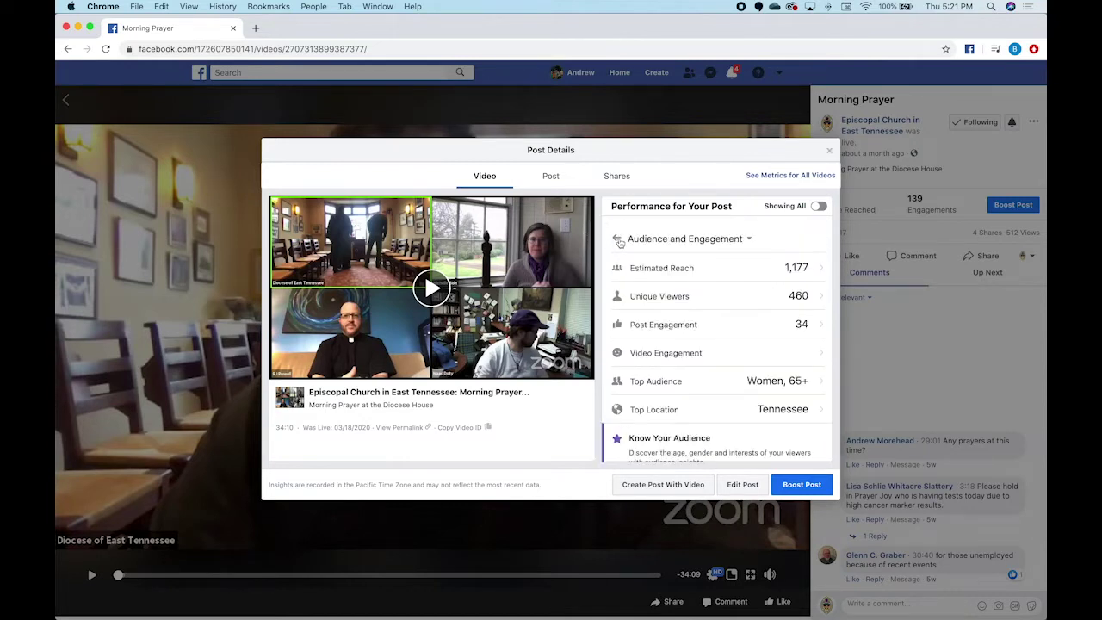
pyautogui.click(619, 242)
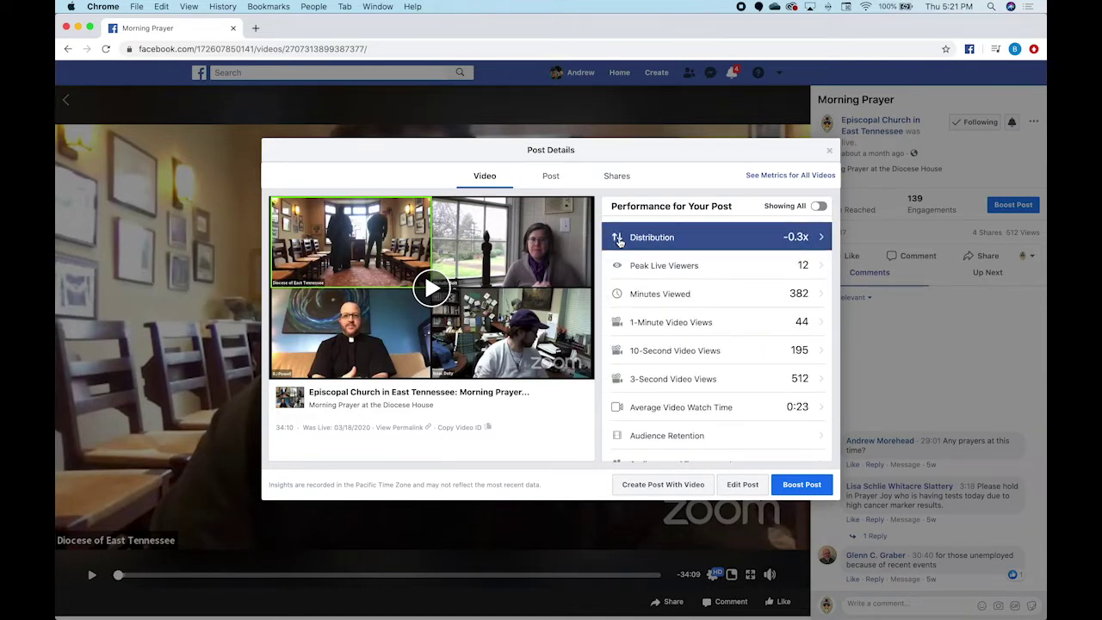
pyautogui.click(680, 267)
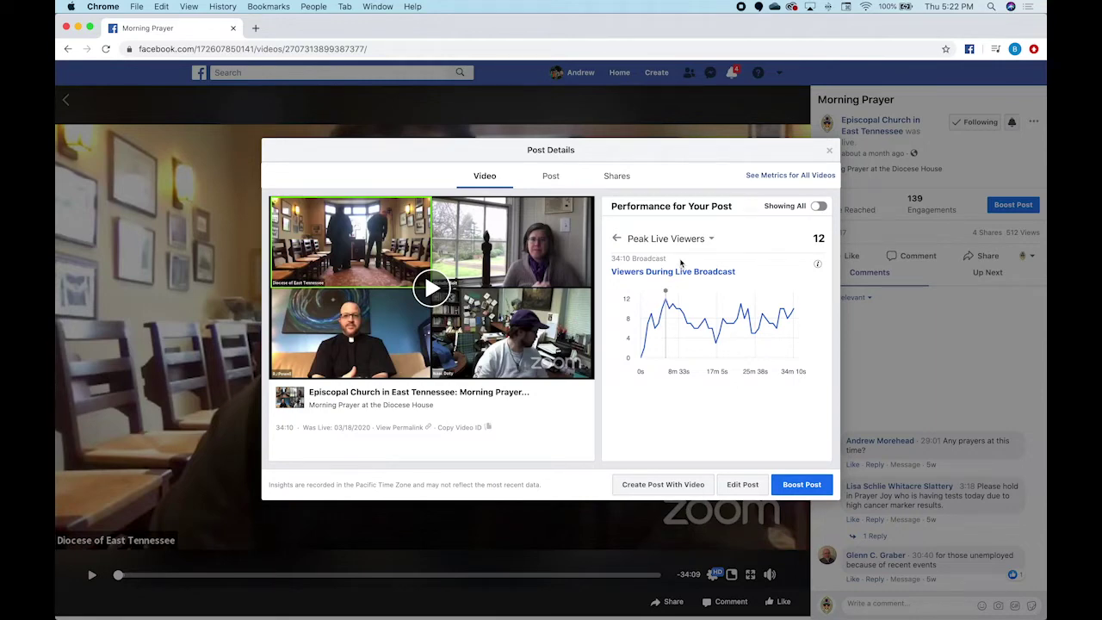
pyautogui.click(654, 340)
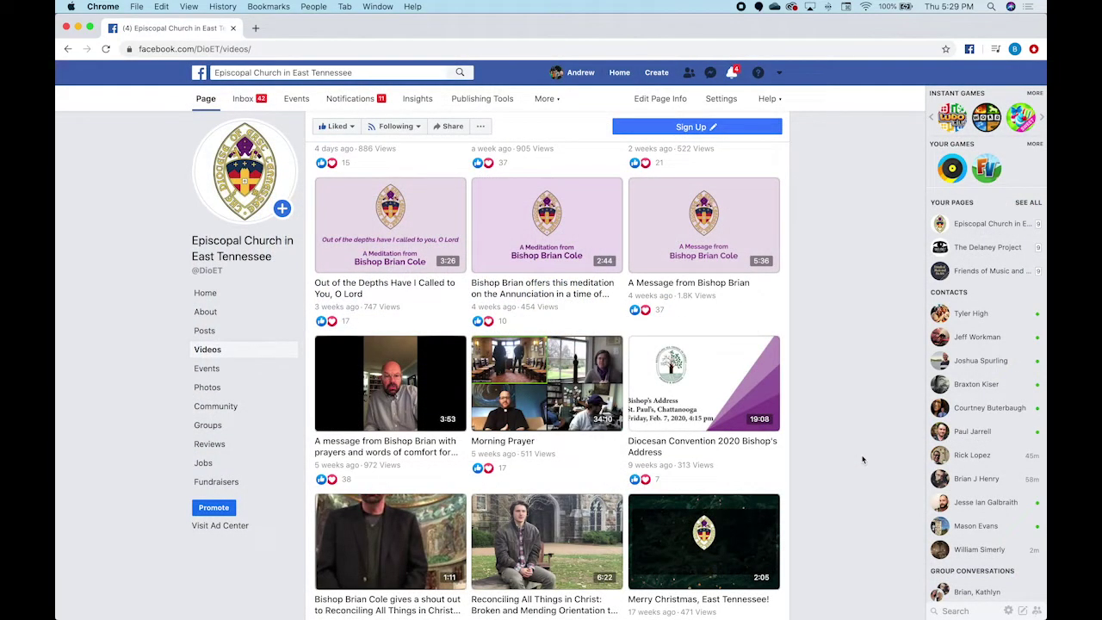
# Reopen the Morning Prayer video paused, review the full list of metrics in its post details, and close the details.
pyautogui.scroll(1, 861, 460)
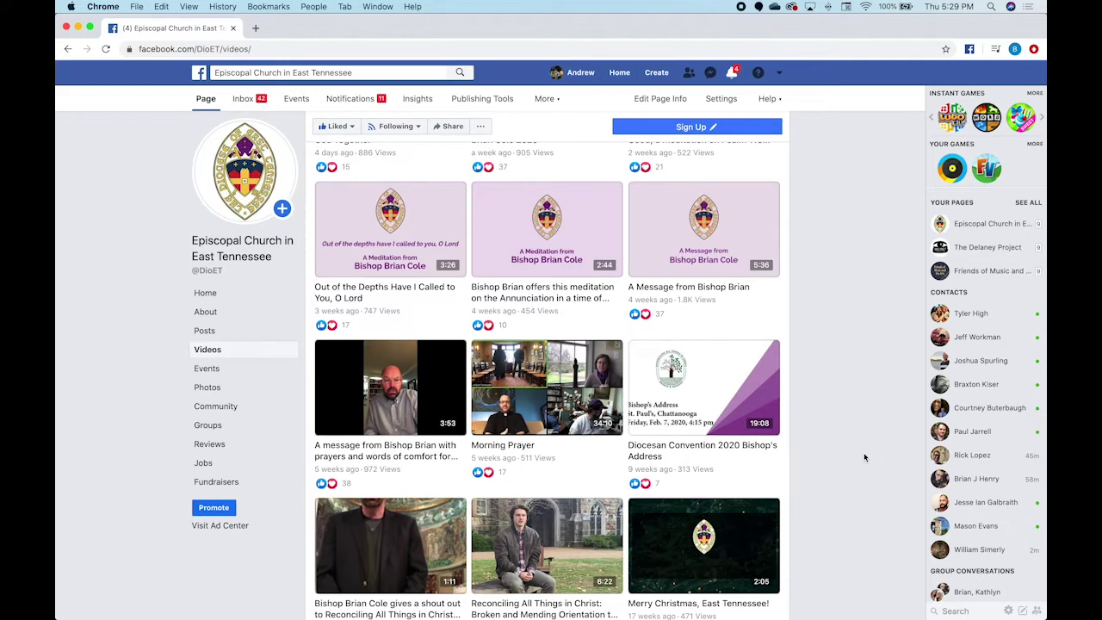
pyautogui.click(520, 448)
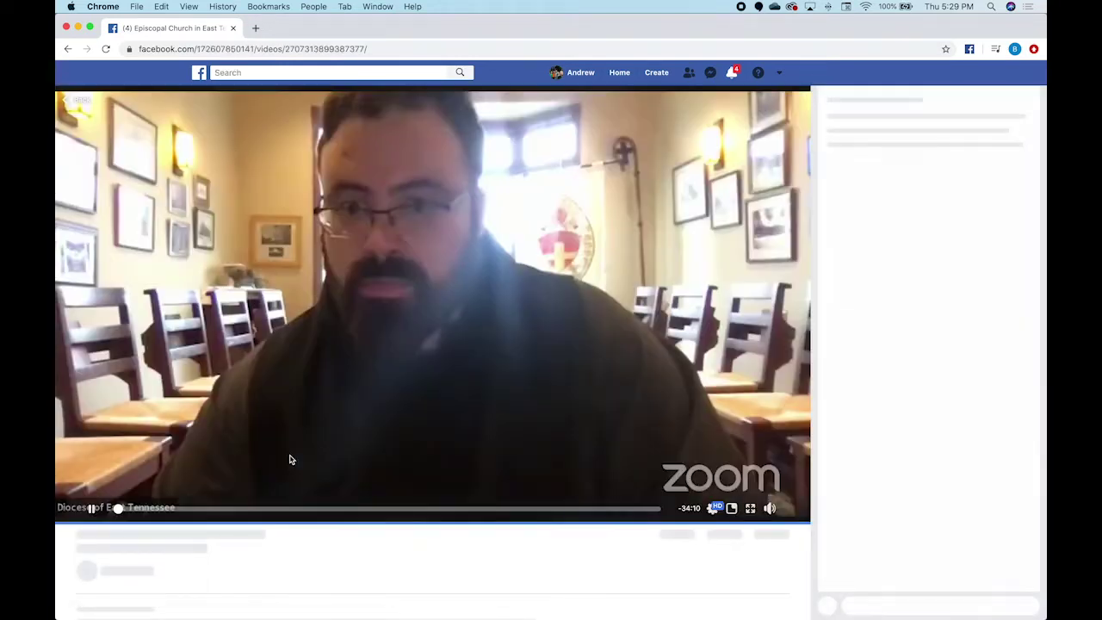
pyautogui.click(90, 514)
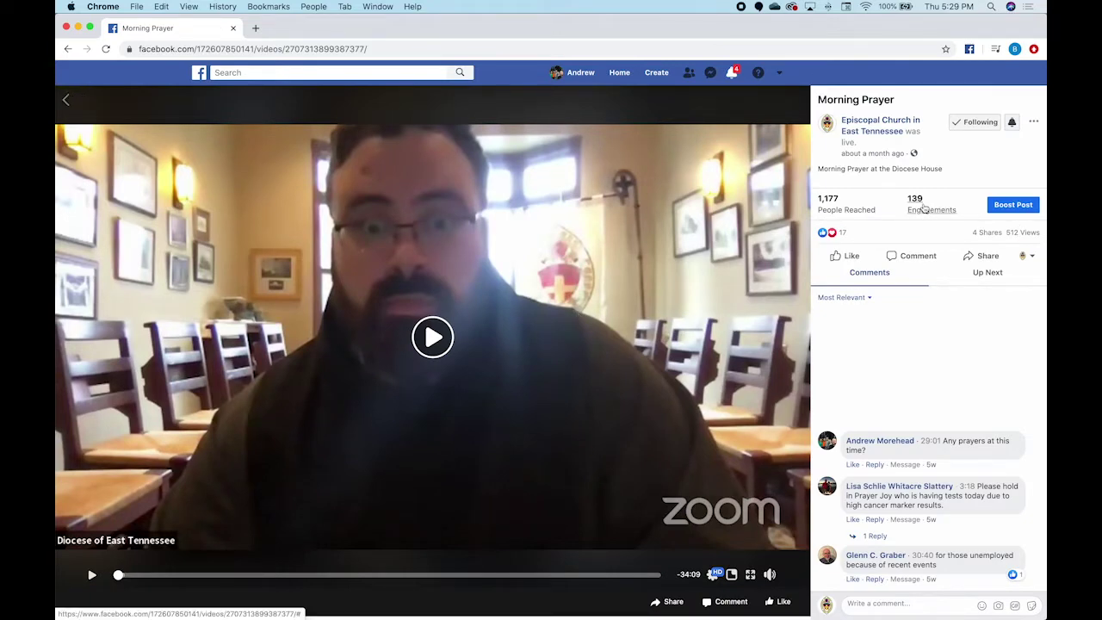
pyautogui.click(925, 209)
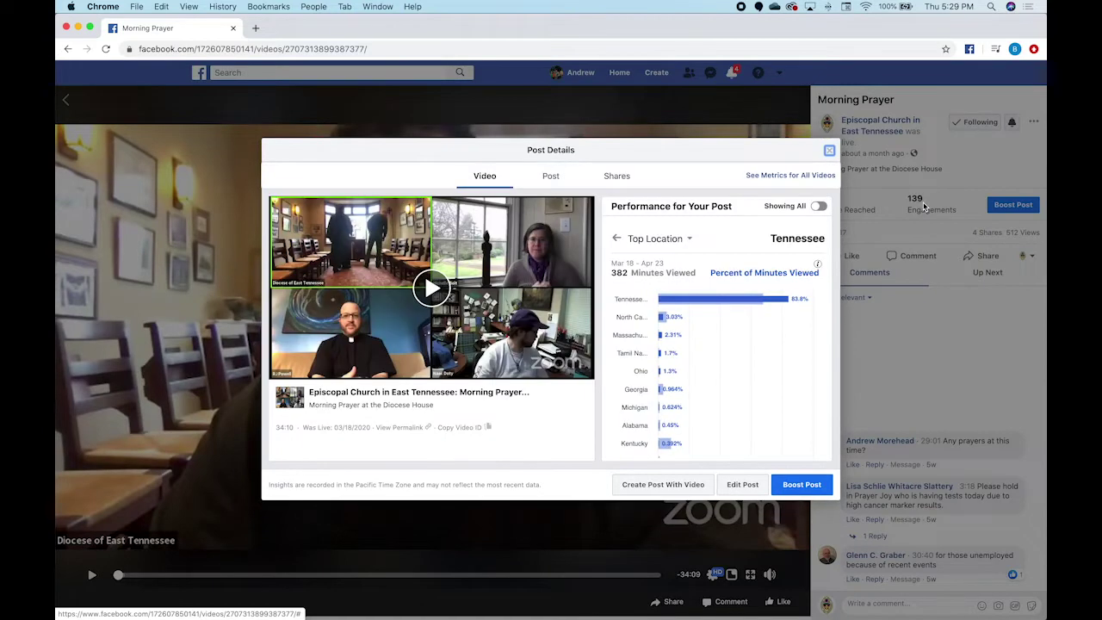
pyautogui.click(618, 238)
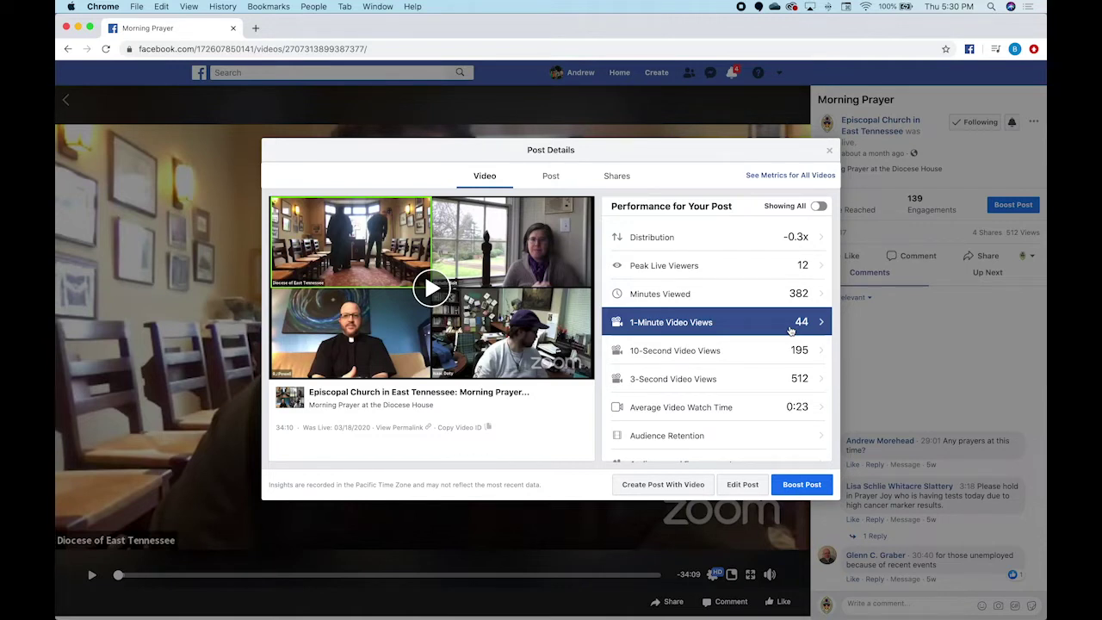
pyautogui.click(830, 150)
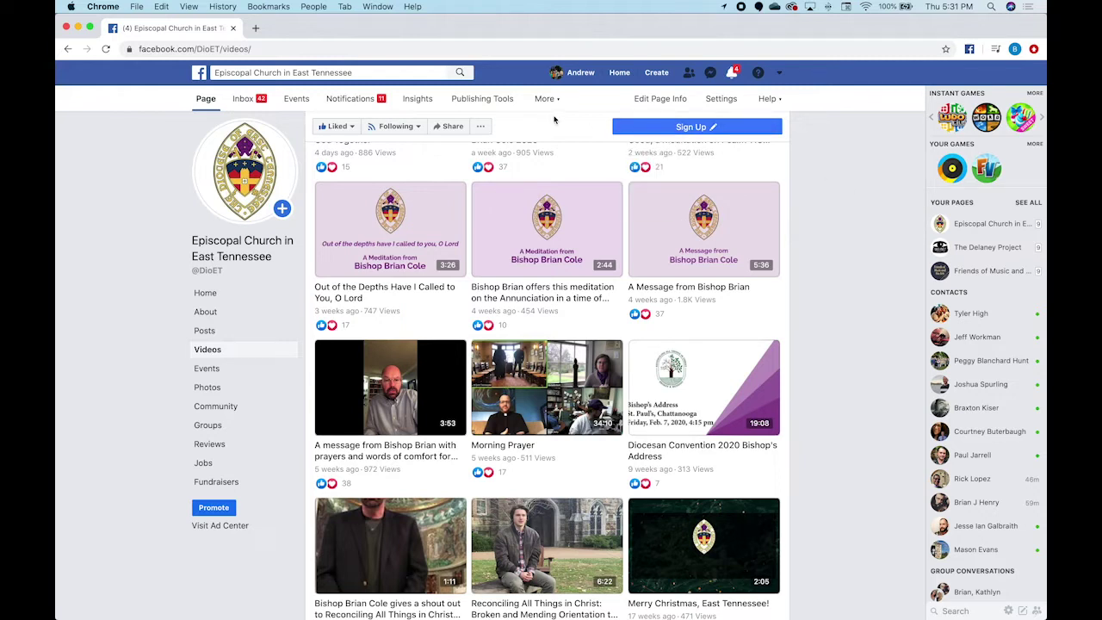
# Open Creator Studio from the page's Publishing Tools and examine the Performance insights down to the Top Videos table.
pyautogui.click(510, 100)
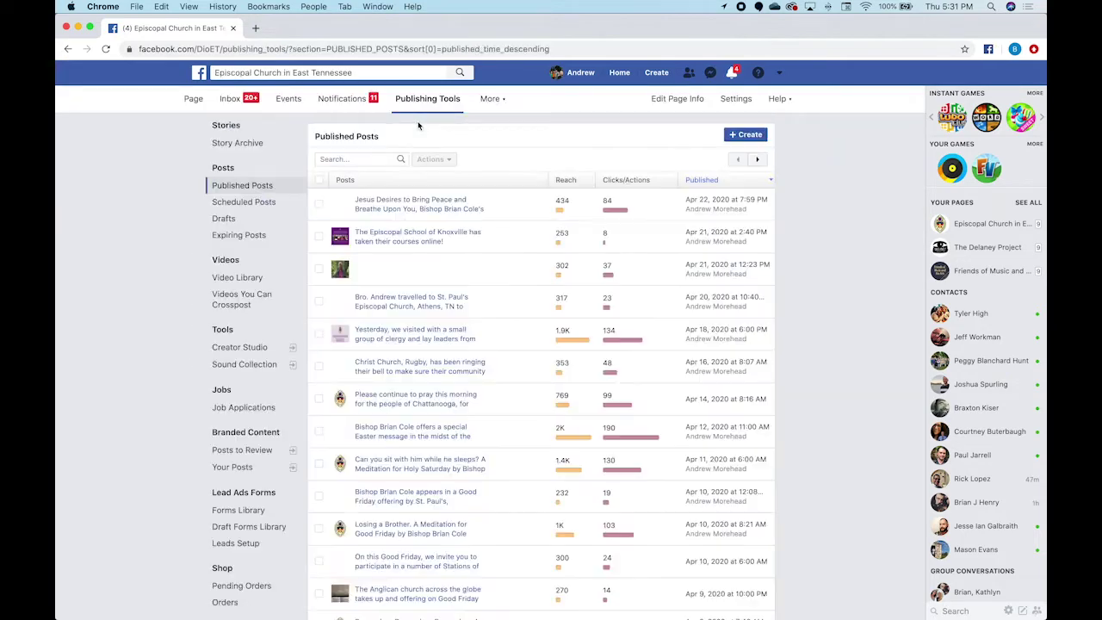
pyautogui.click(232, 347)
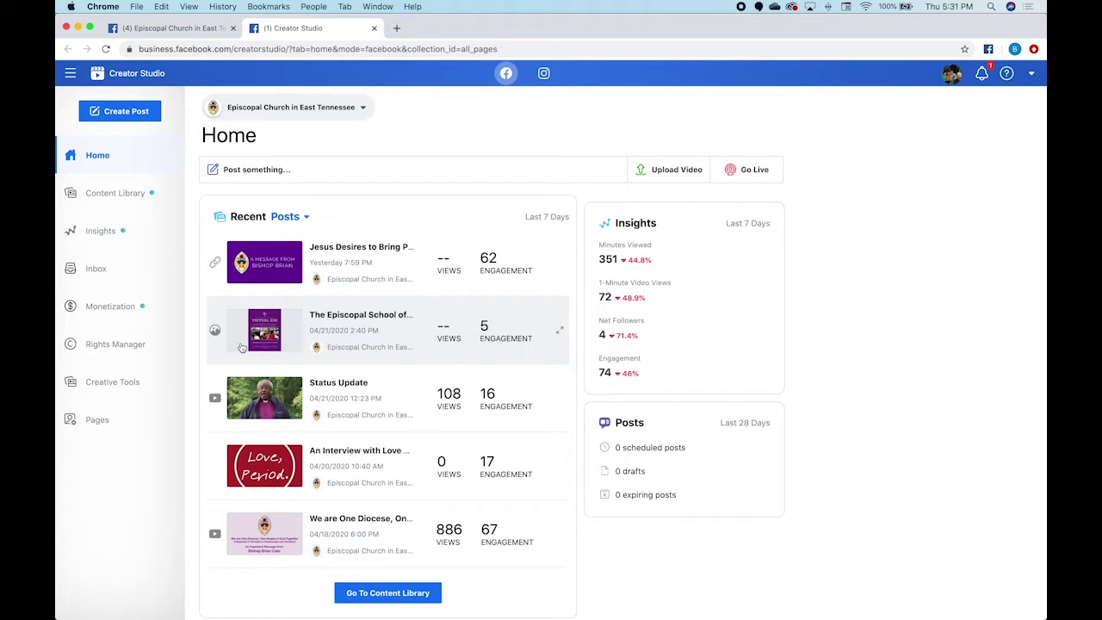
pyautogui.click(74, 232)
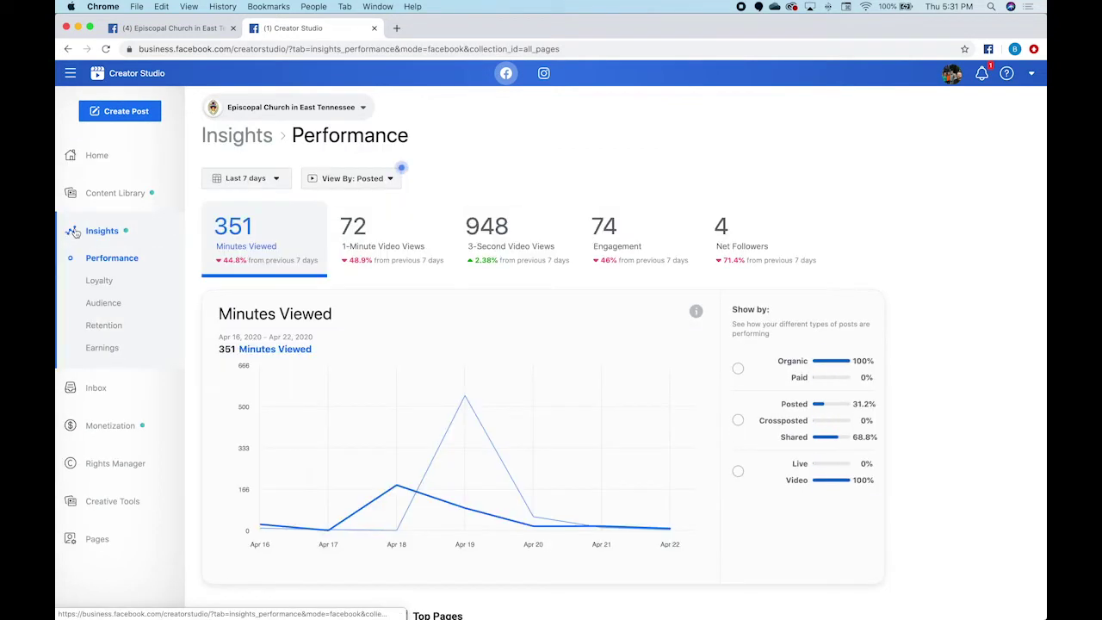
pyautogui.scroll(-5, 327, 297)
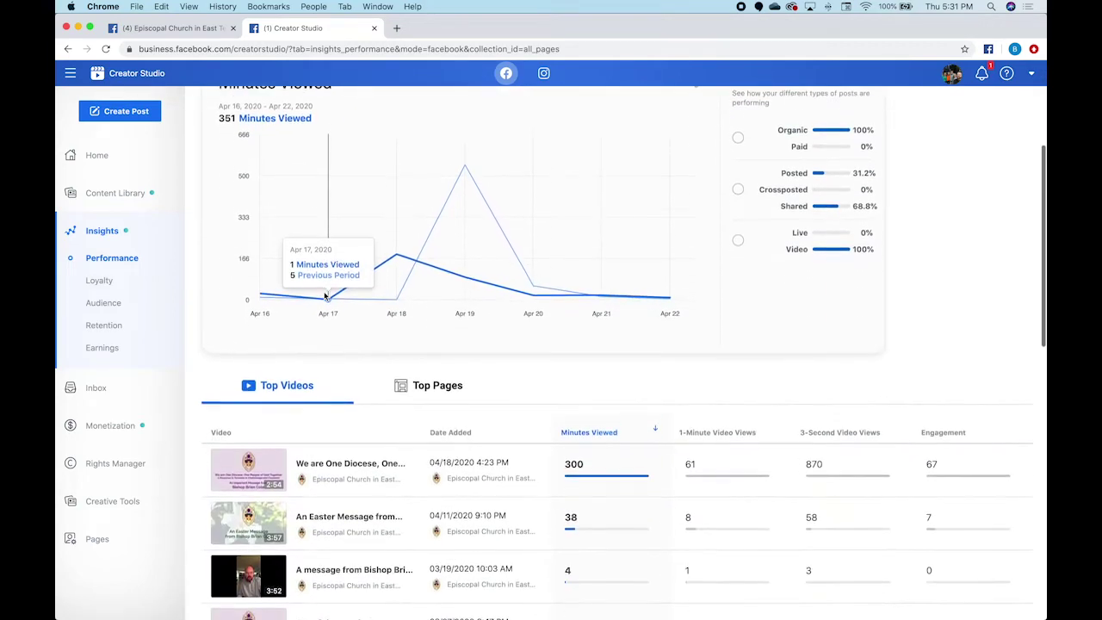
pyautogui.scroll(-2, 327, 296)
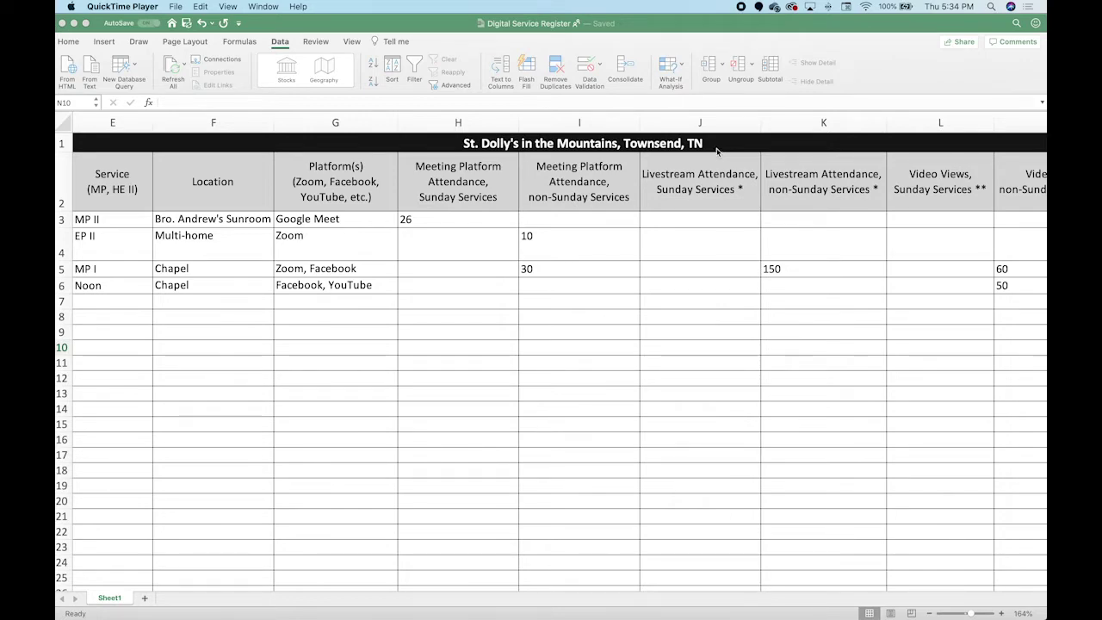
# Examine the day, time, liturgical day and service cells of the first entry in row 3 of the register.
pyautogui.hscroll(-5, 671, 256)
pyautogui.hscroll(-2, 670, 256)
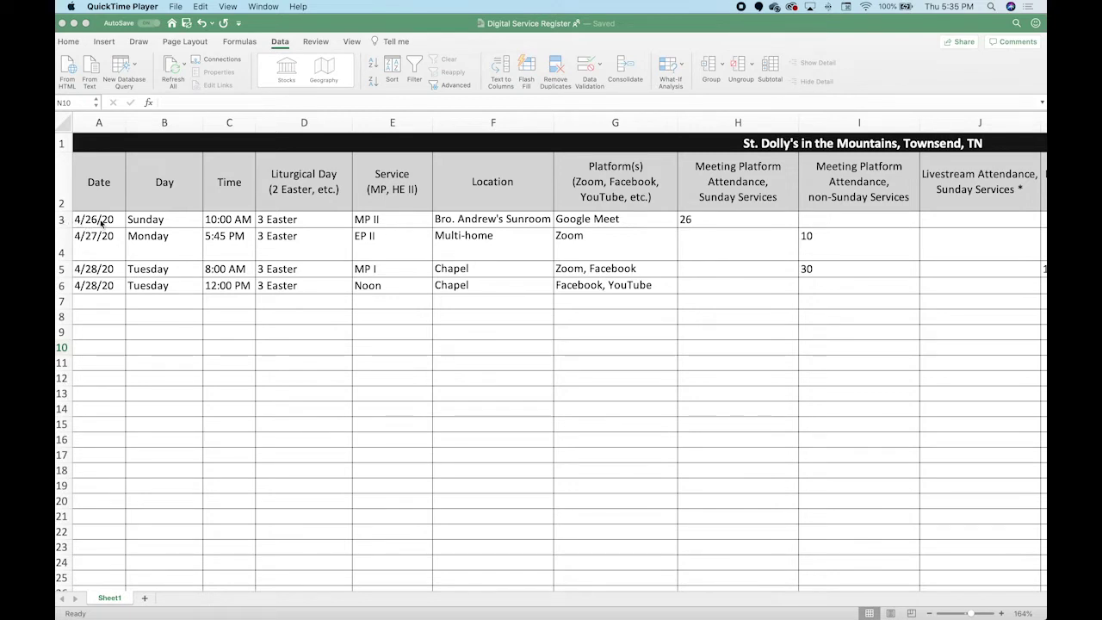
pyautogui.click(153, 222)
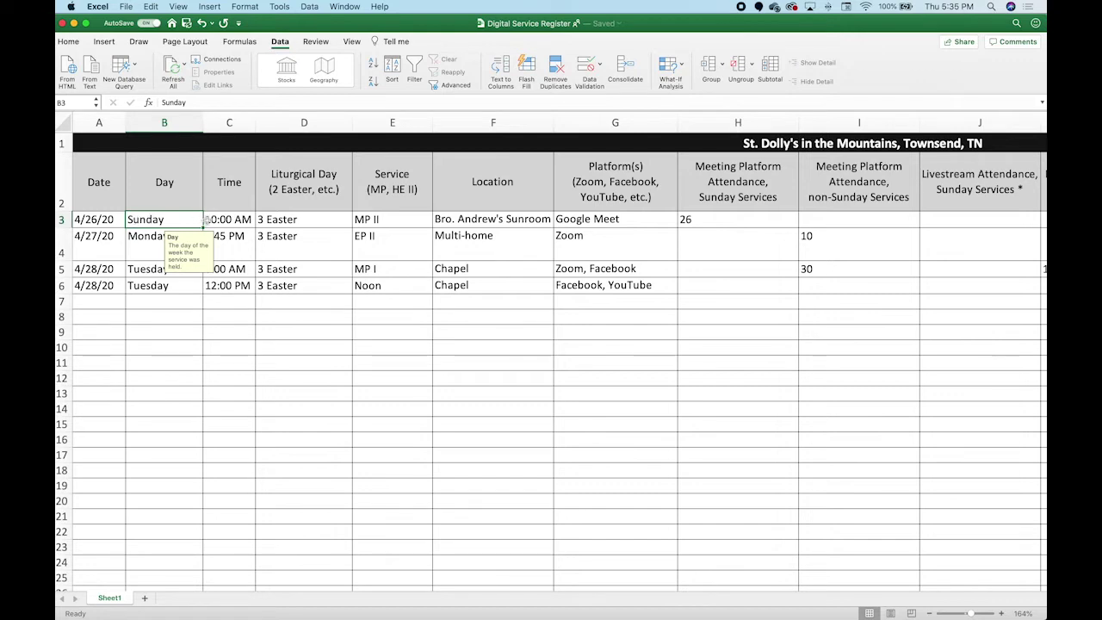
pyautogui.click(214, 221)
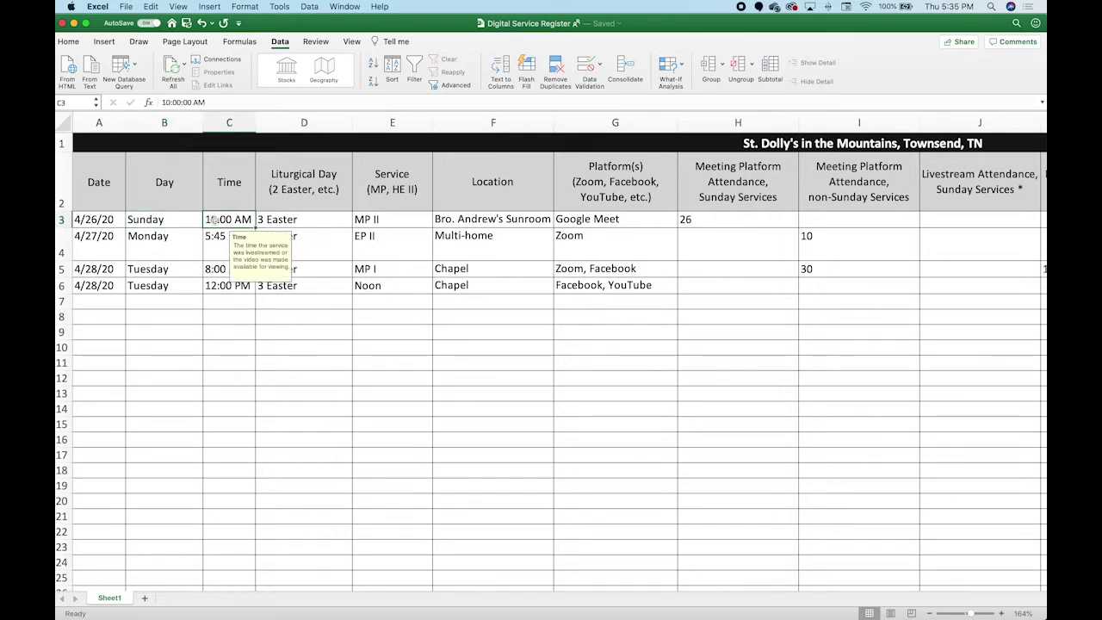
pyautogui.click(297, 219)
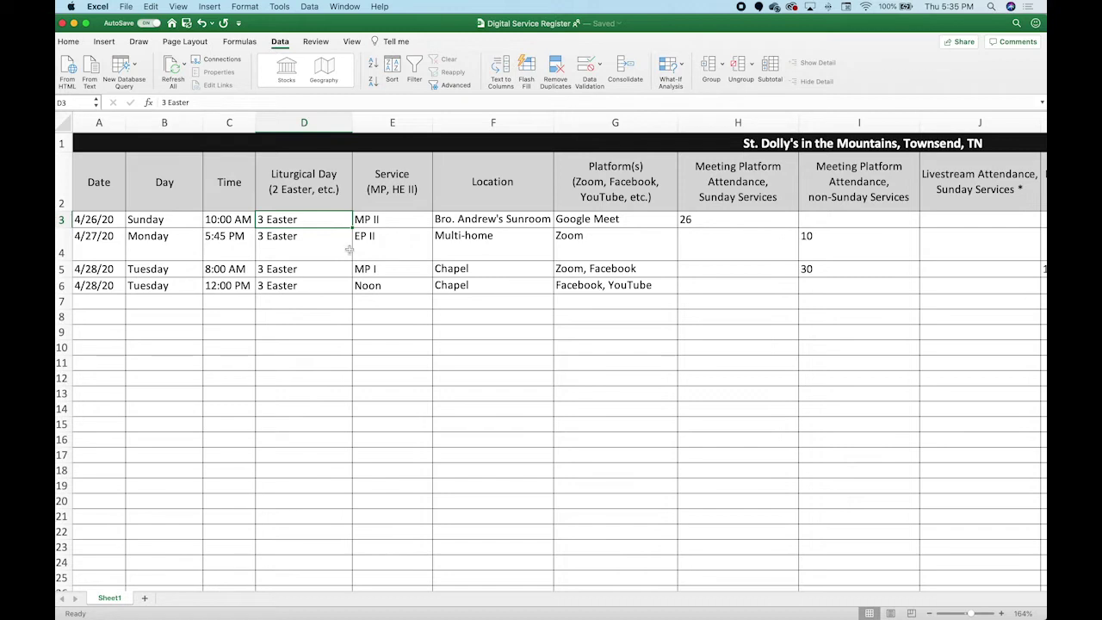
pyautogui.click(390, 222)
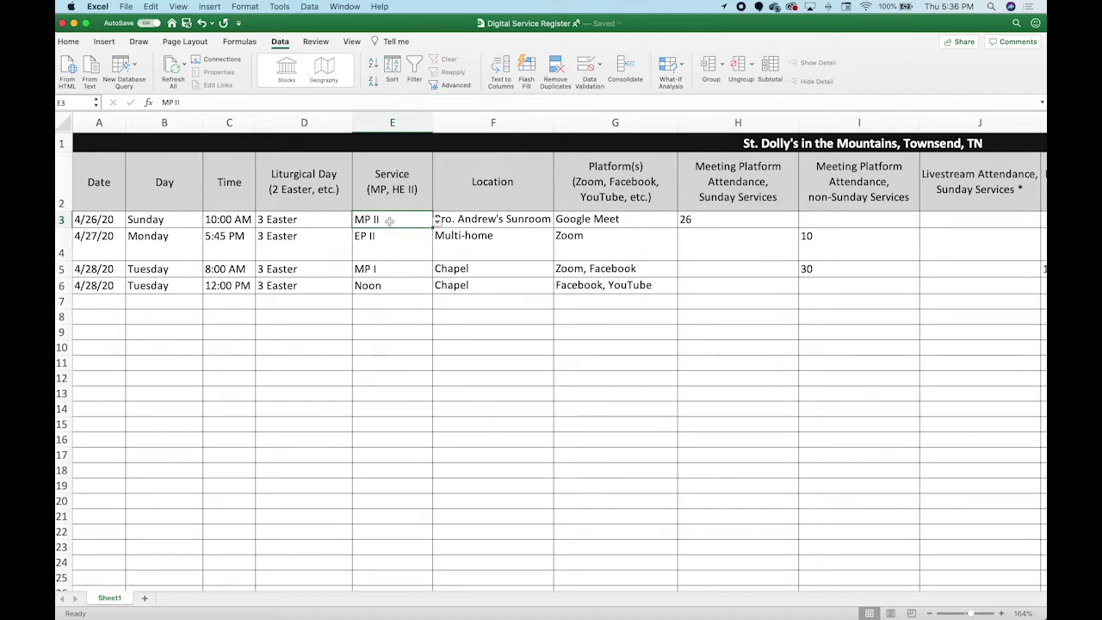
# Check the Location cells of the services in rows 3 to 6 and their input guidance.
pyautogui.click(493, 221)
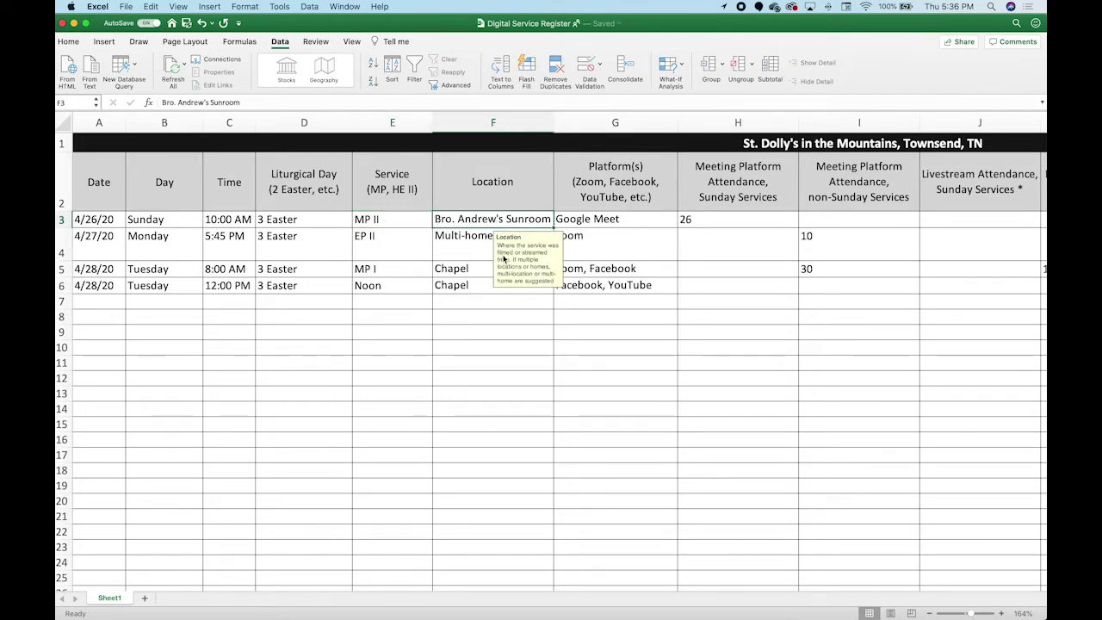
pyautogui.click(452, 254)
pyautogui.click(465, 274)
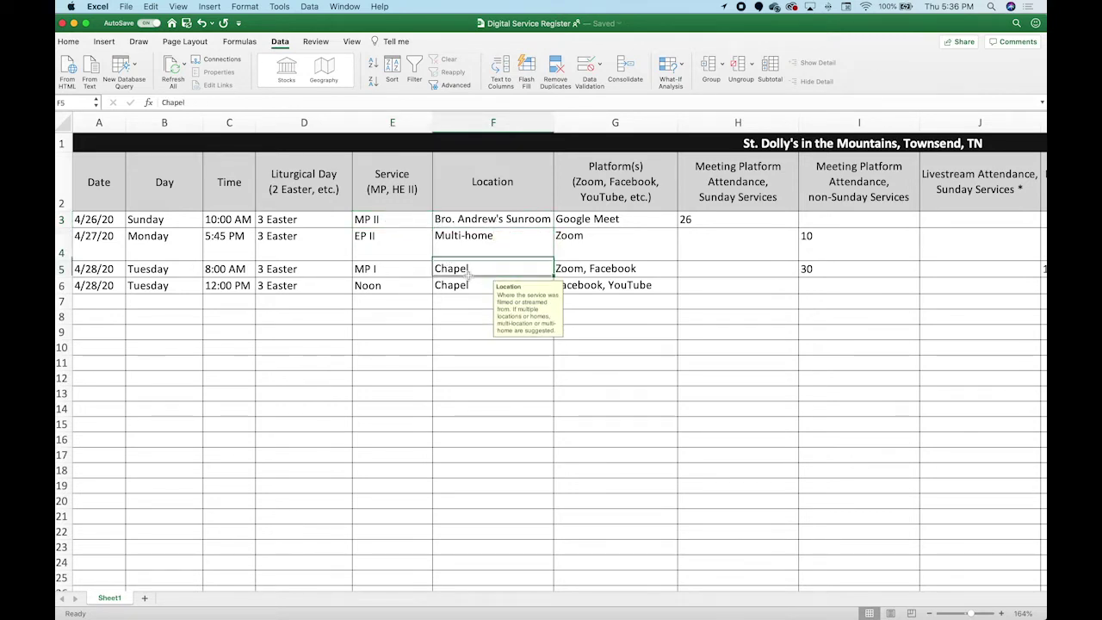
pyautogui.click(457, 284)
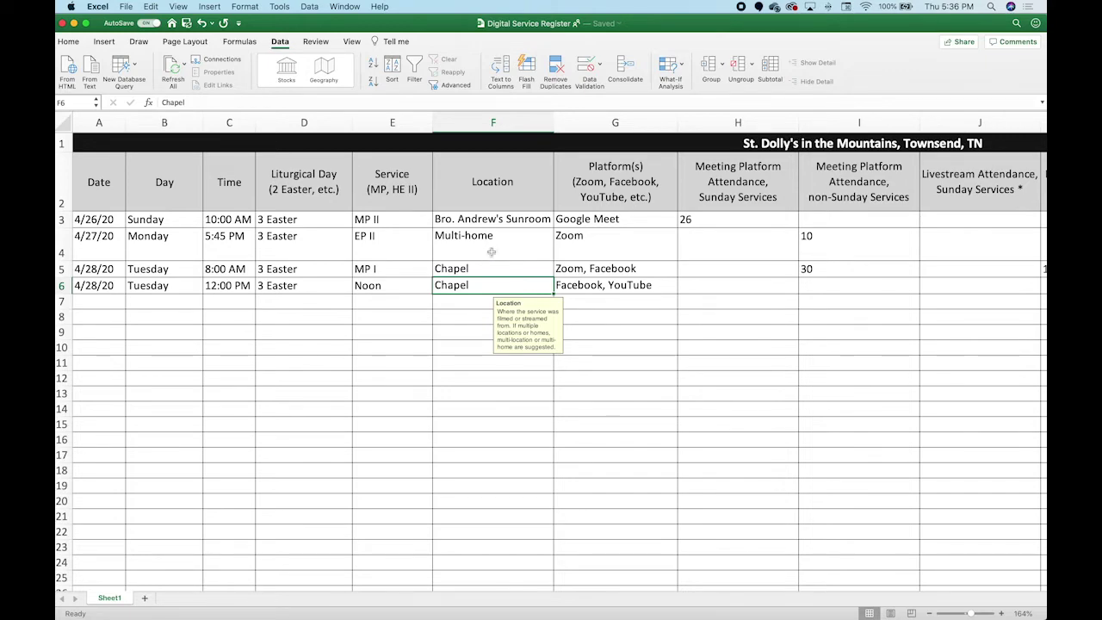
# Examine the register's platform, meeting attendance, livestream attendance, video views, officiant and notes columns.
pyautogui.hscroll(4, 491, 252)
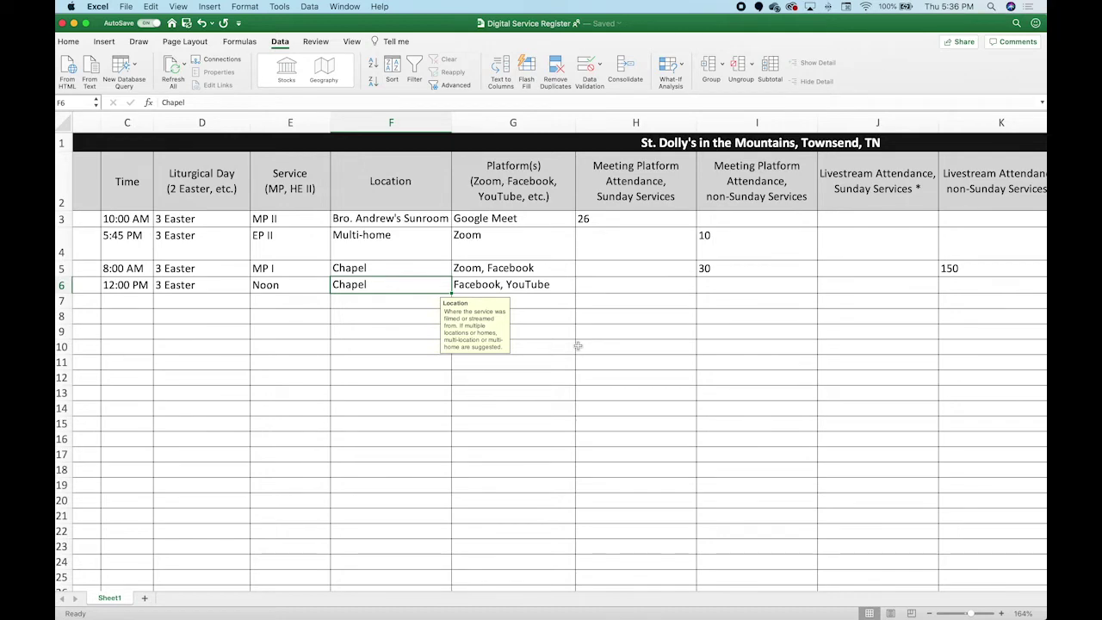
pyautogui.hscroll(-5, 345, 215)
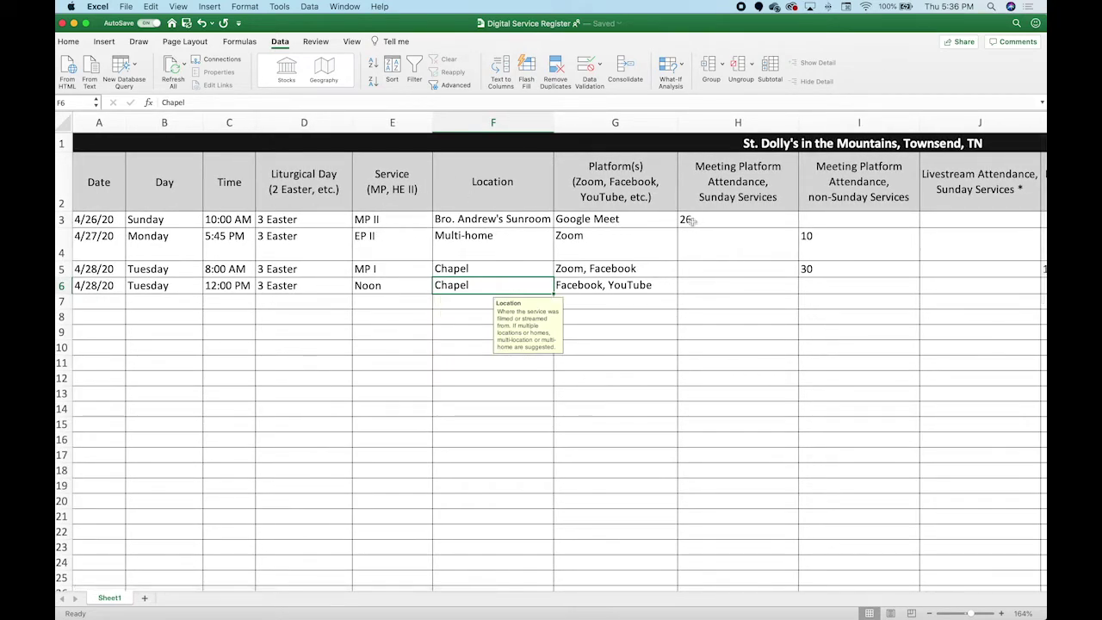
pyautogui.hscroll(3, 651, 238)
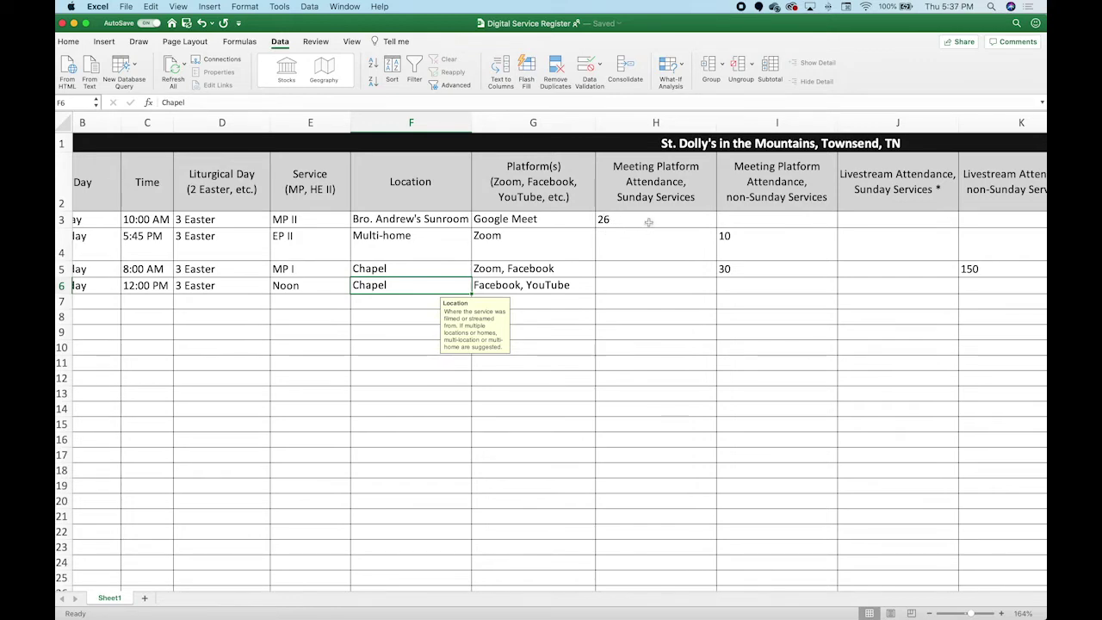
pyautogui.hscroll(2, 648, 224)
pyautogui.hscroll(10, 649, 222)
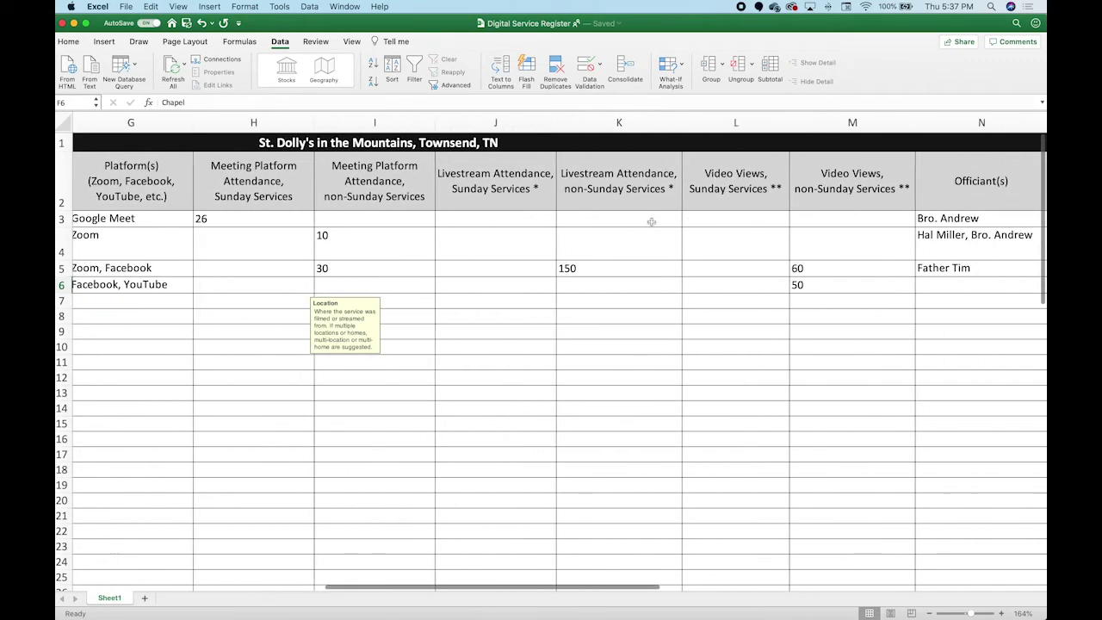
pyautogui.hscroll(1, 652, 222)
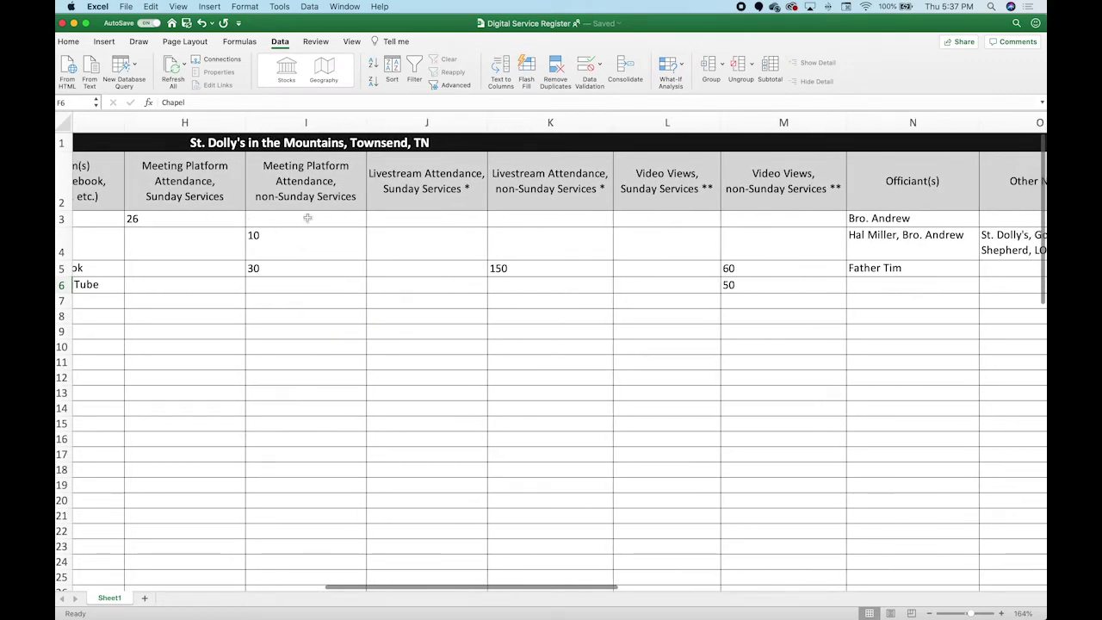
pyautogui.hscroll(2, 320, 219)
pyautogui.hscroll(1, 320, 219)
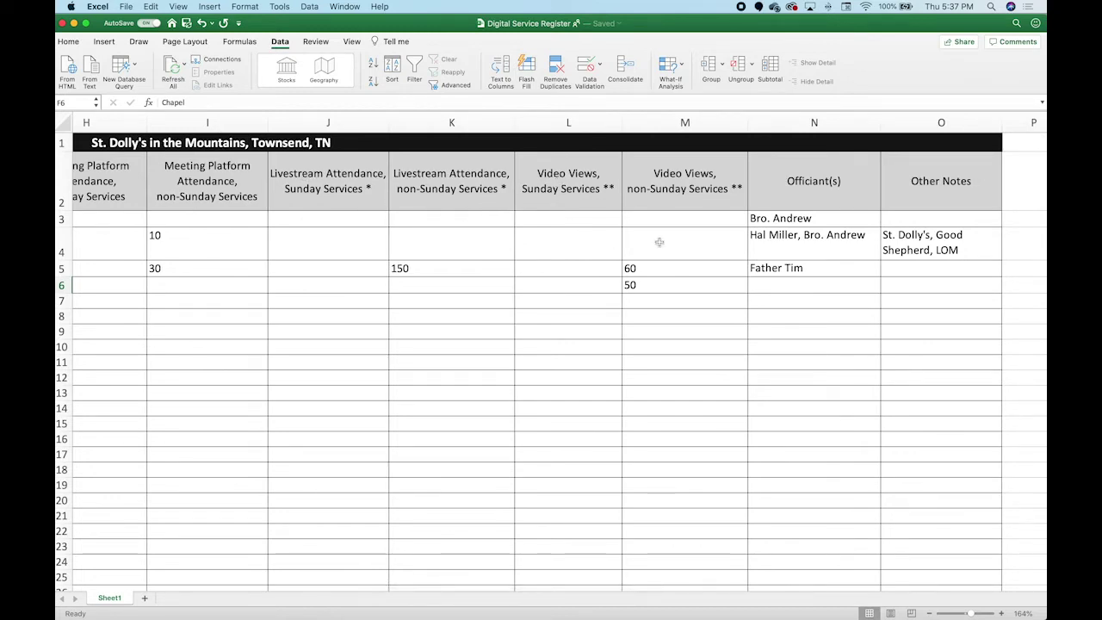
pyautogui.hscroll(2, 660, 241)
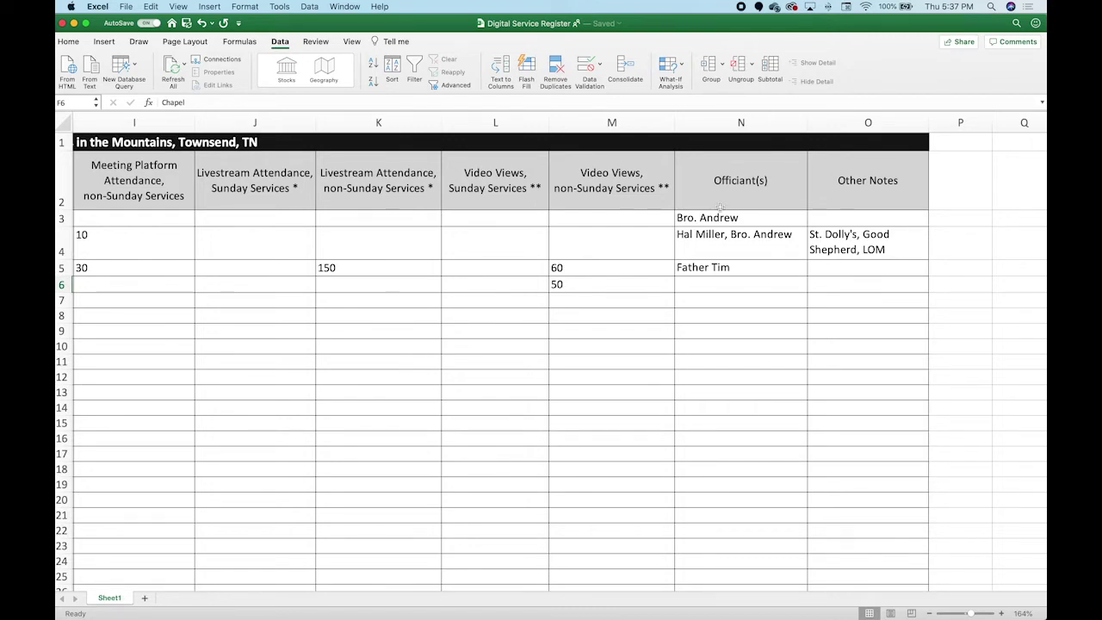
pyautogui.hscroll(-8, 649, 255)
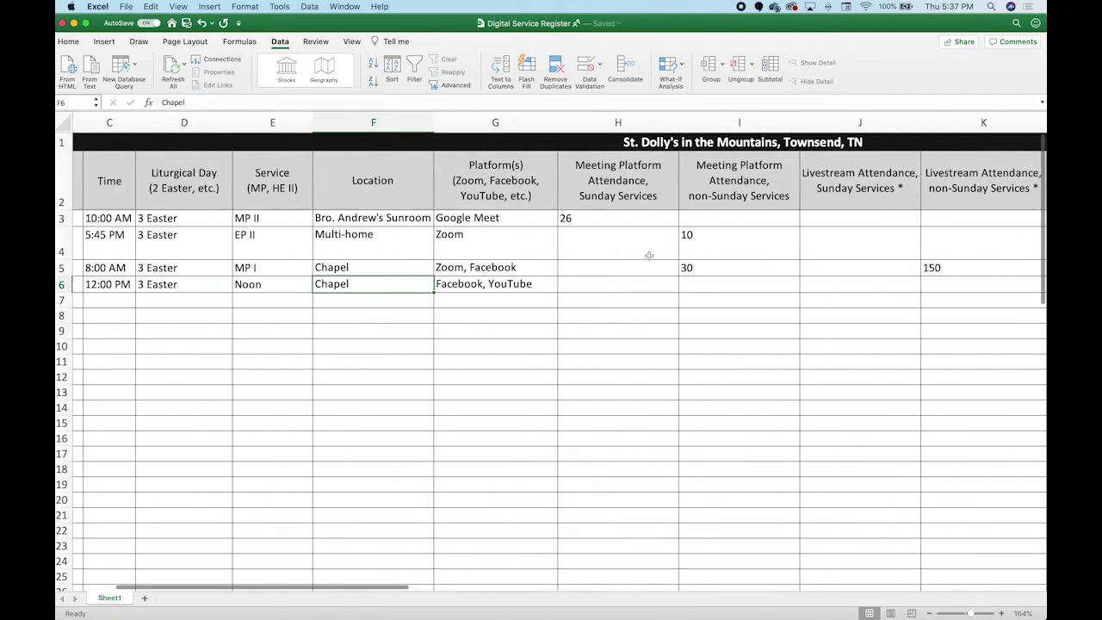
# Review the register's columns from date and service through meeting attendance, livestream attendance and video views.
pyautogui.hscroll(-3, 649, 255)
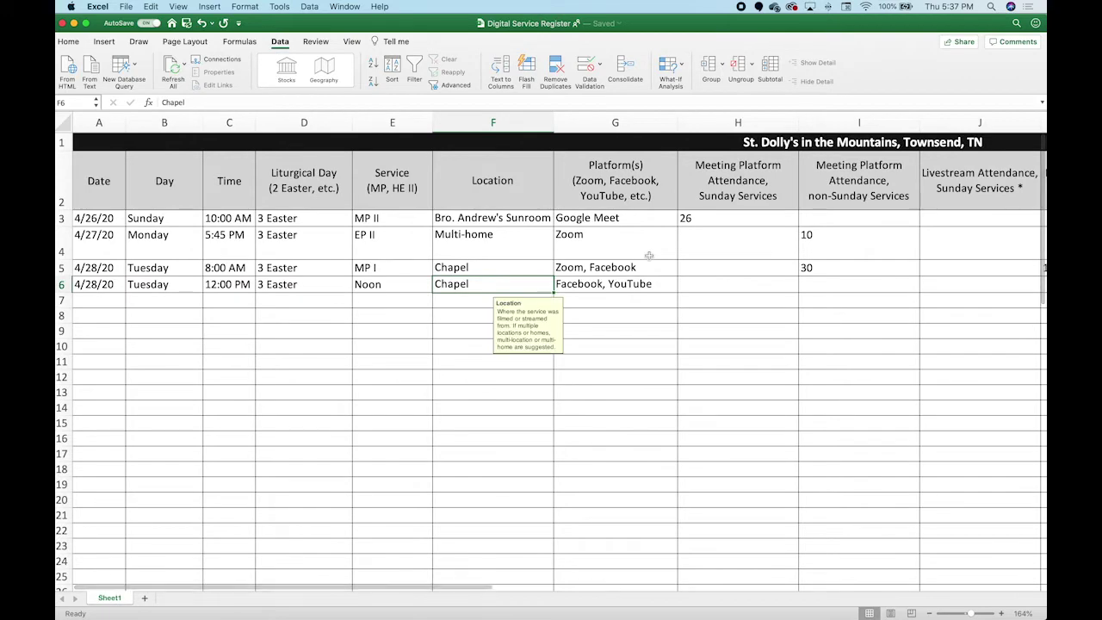
pyautogui.hscroll(2, 638, 256)
pyautogui.hscroll(3, 638, 257)
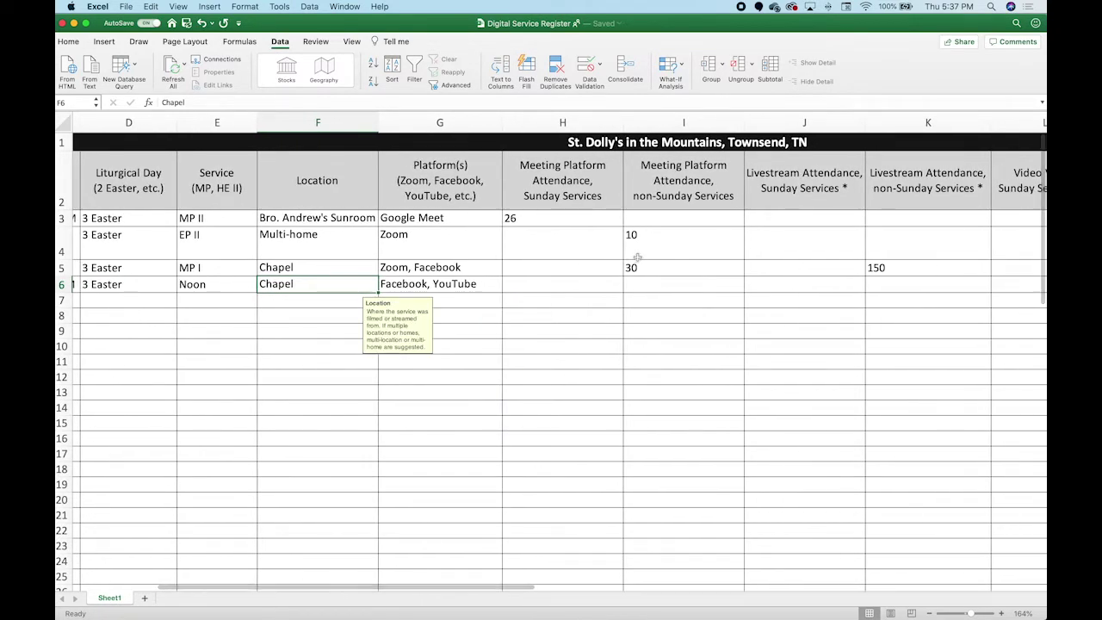
pyautogui.hscroll(1, 638, 257)
pyautogui.hscroll(2, 639, 257)
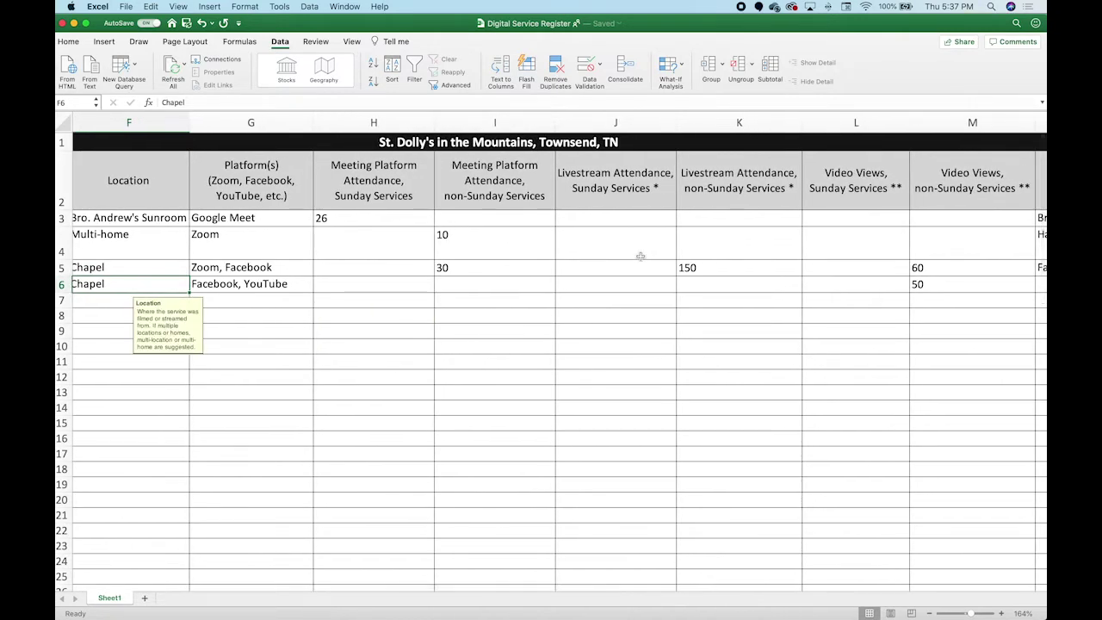
pyautogui.hscroll(-6, 641, 257)
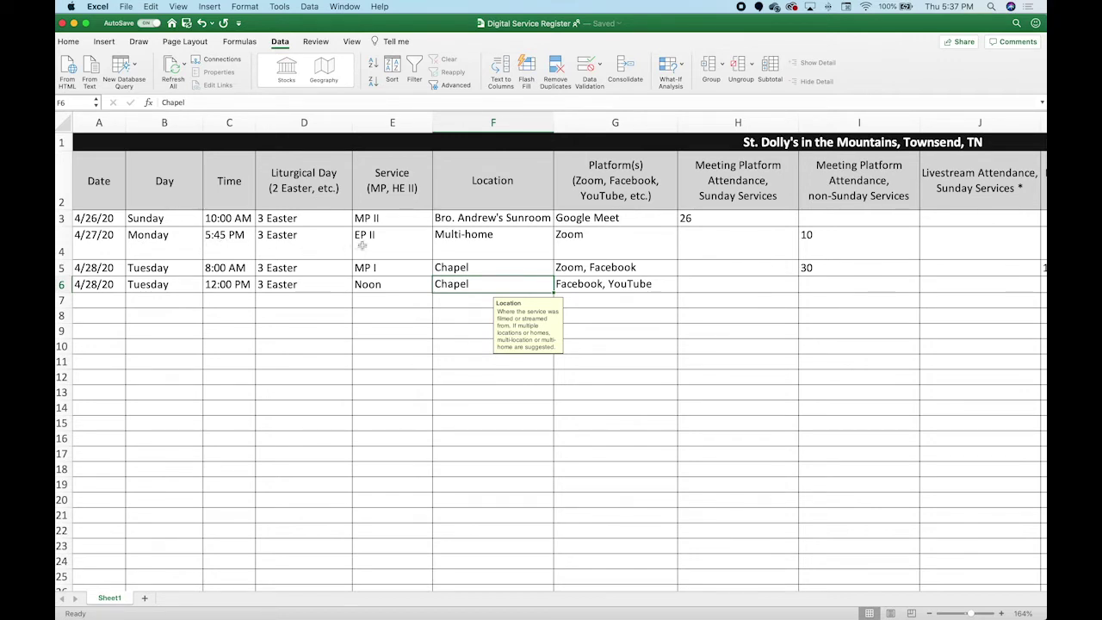
# Examine the Monday service in row 4: its location, platform, non-Sunday meeting attendance, officiant and Other Notes cells with their input guidance.
pyautogui.hscroll(2, 457, 251)
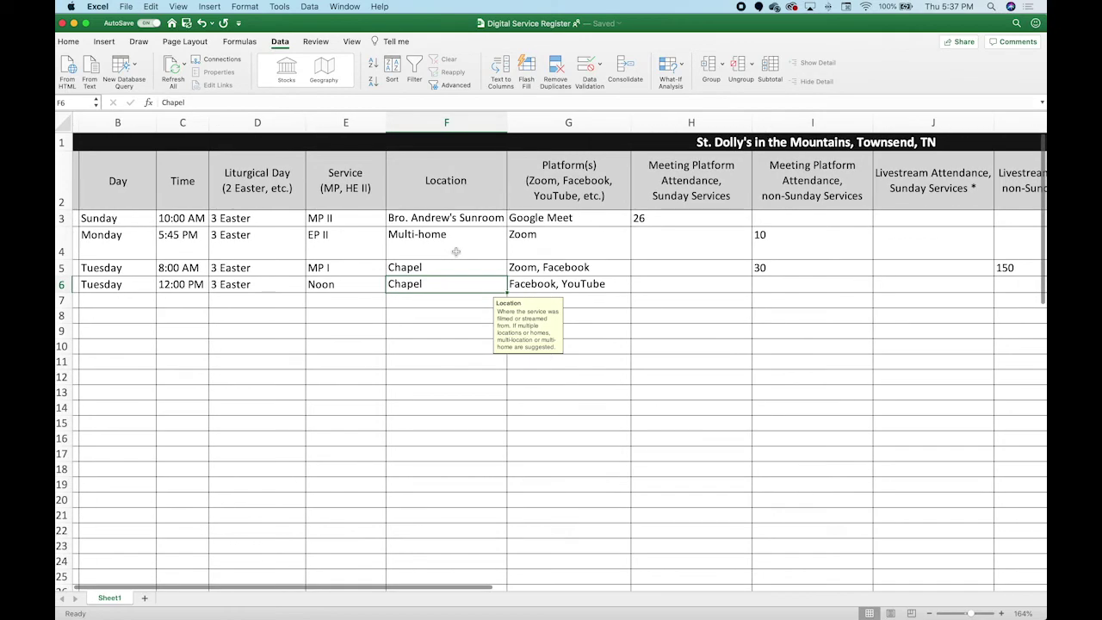
pyautogui.click(456, 251)
pyautogui.click(559, 249)
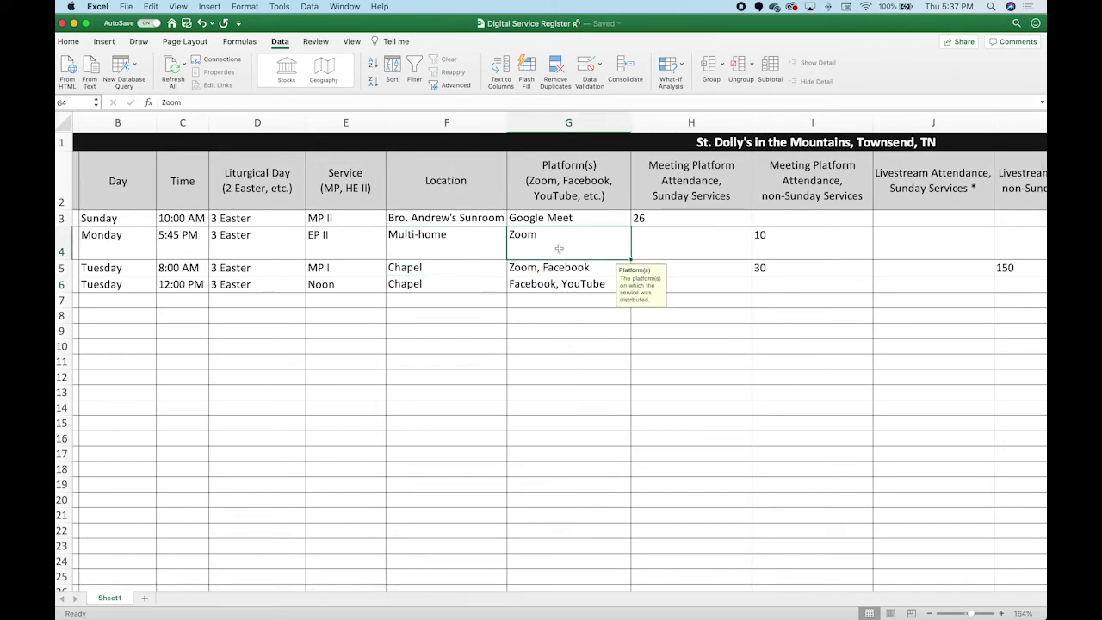
pyautogui.hscroll(2, 564, 250)
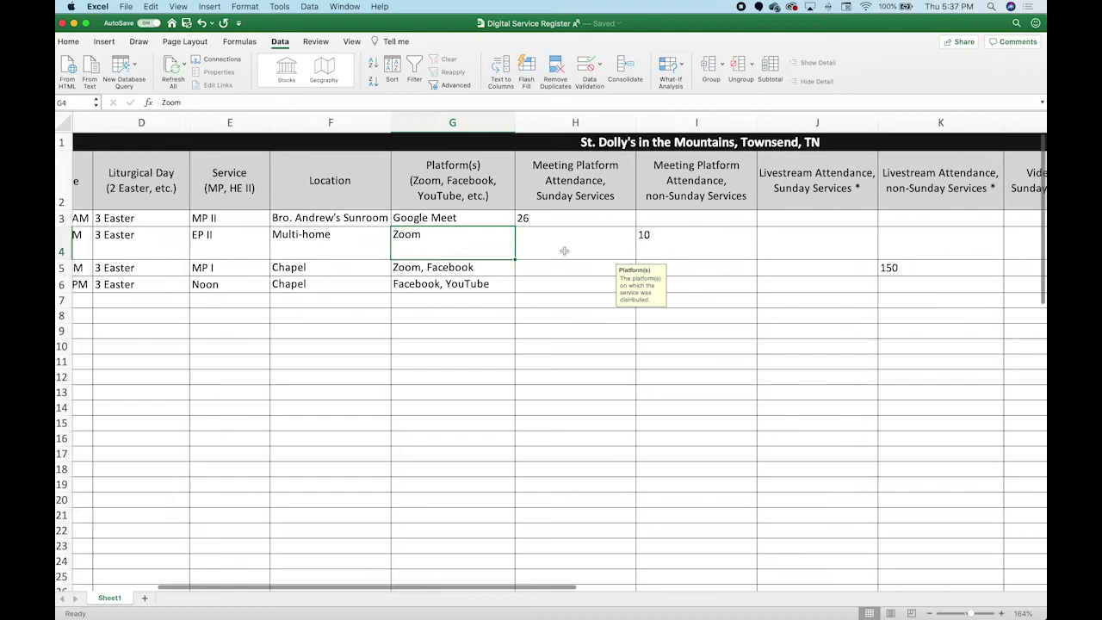
pyautogui.click(700, 251)
pyautogui.hscroll(2, 698, 251)
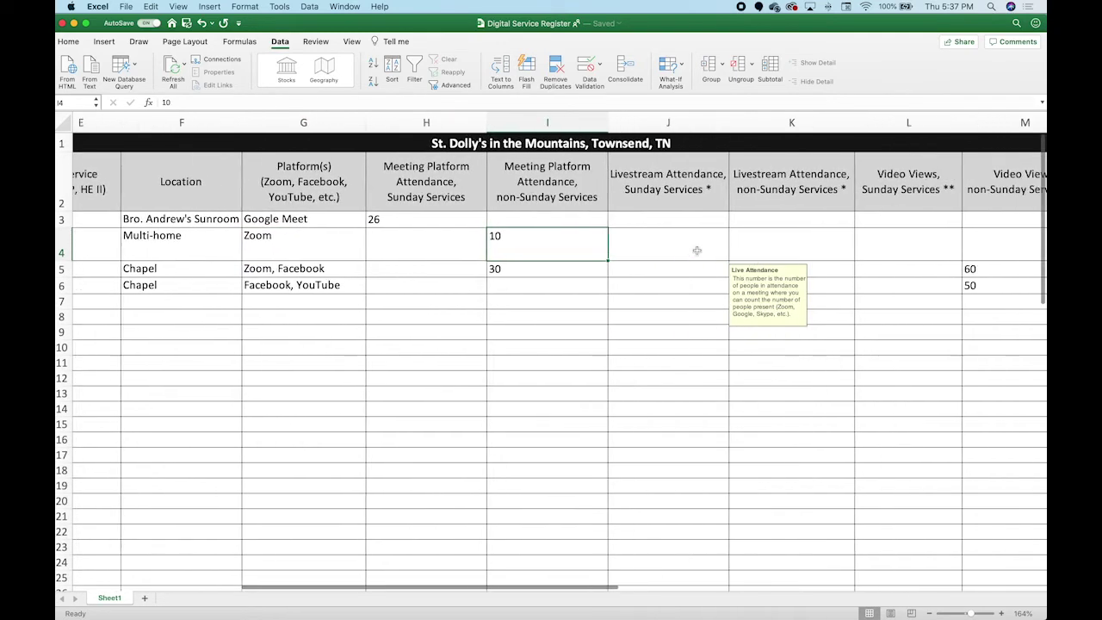
pyautogui.hscroll(5, 698, 250)
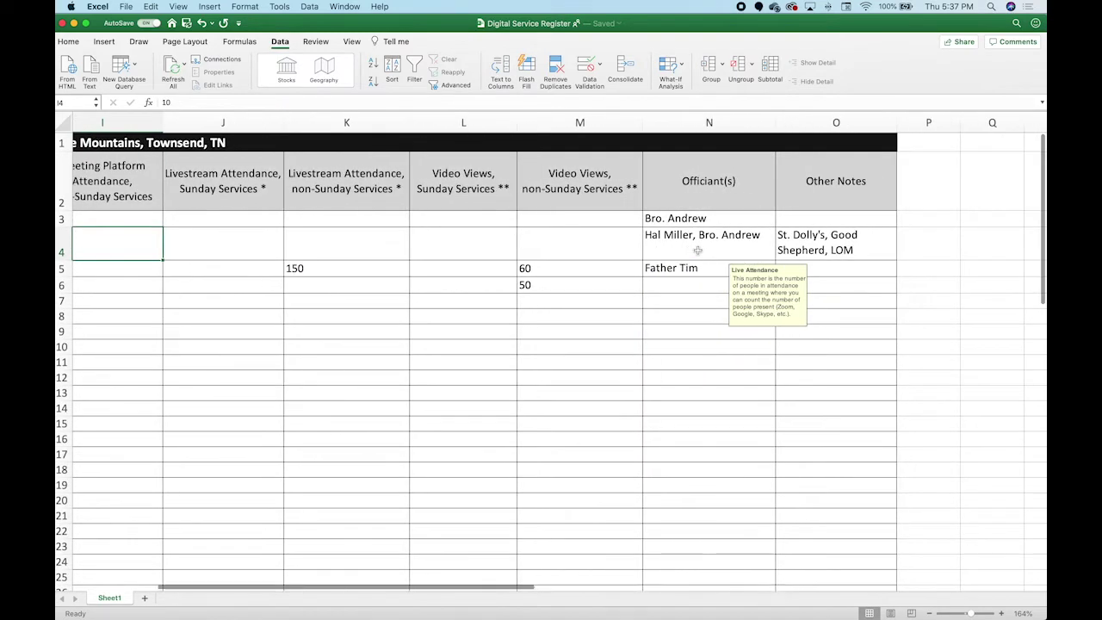
pyautogui.click(698, 251)
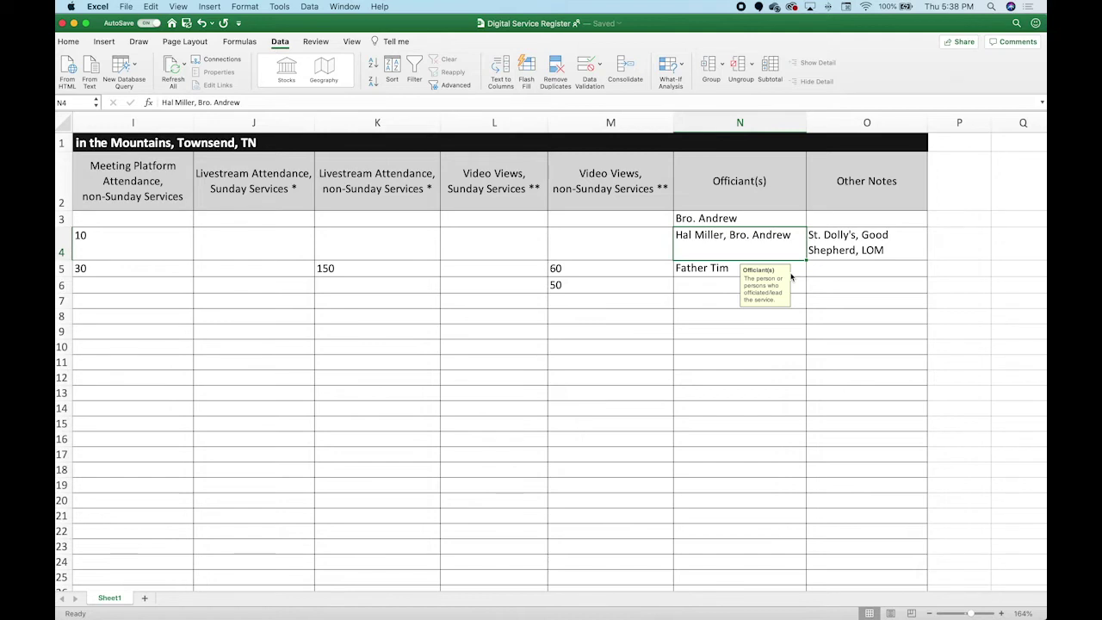
pyautogui.click(850, 246)
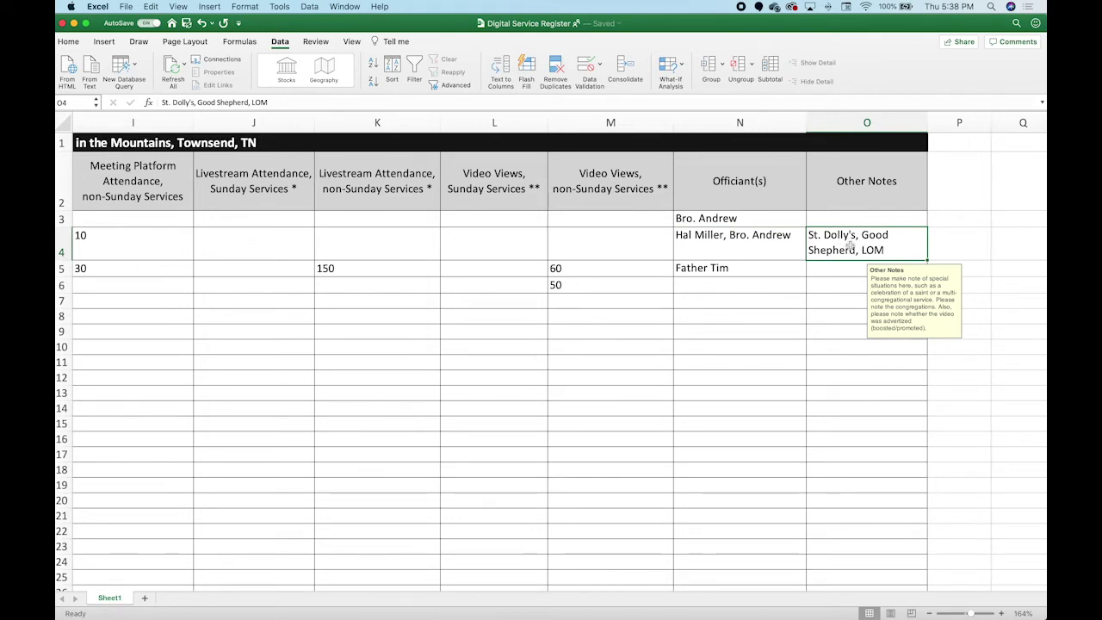
# Examine the Tuesday morning service in row 5 from its service type and platforms through attendance, video views, officiant and Other Notes.
pyautogui.hscroll(-5, 850, 246)
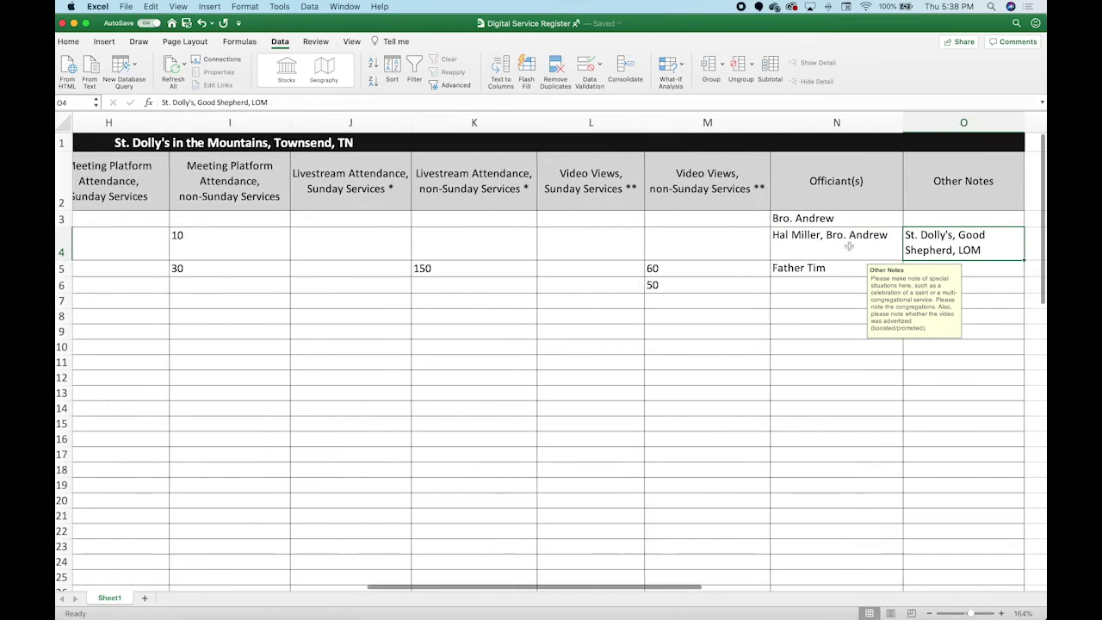
pyautogui.hscroll(-5, 850, 246)
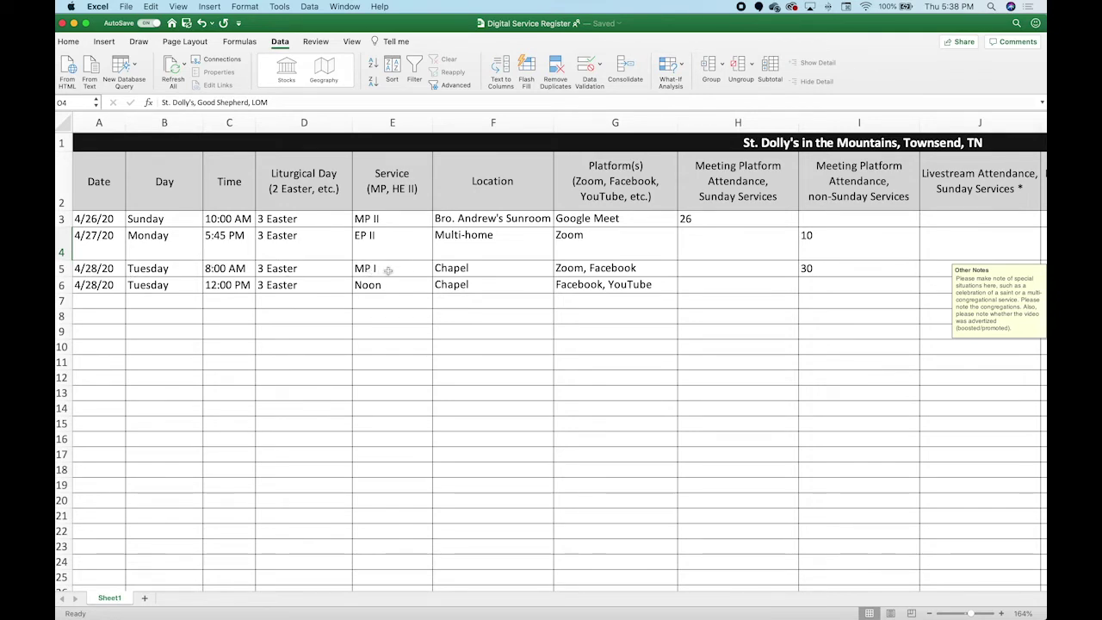
pyautogui.hscroll(3, 389, 270)
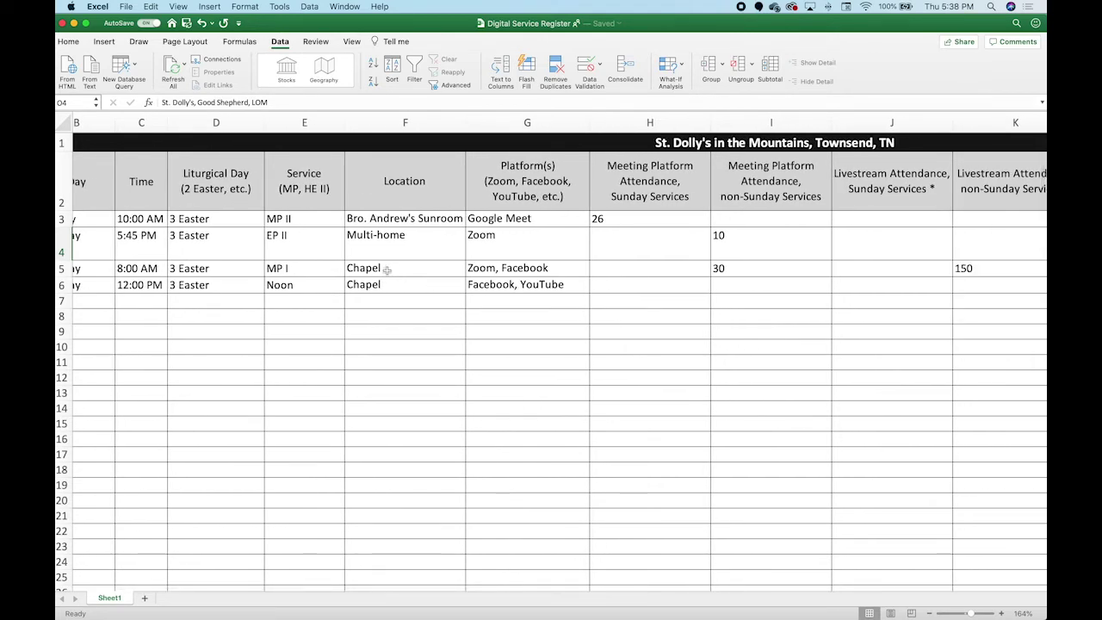
pyautogui.hscroll(1, 388, 270)
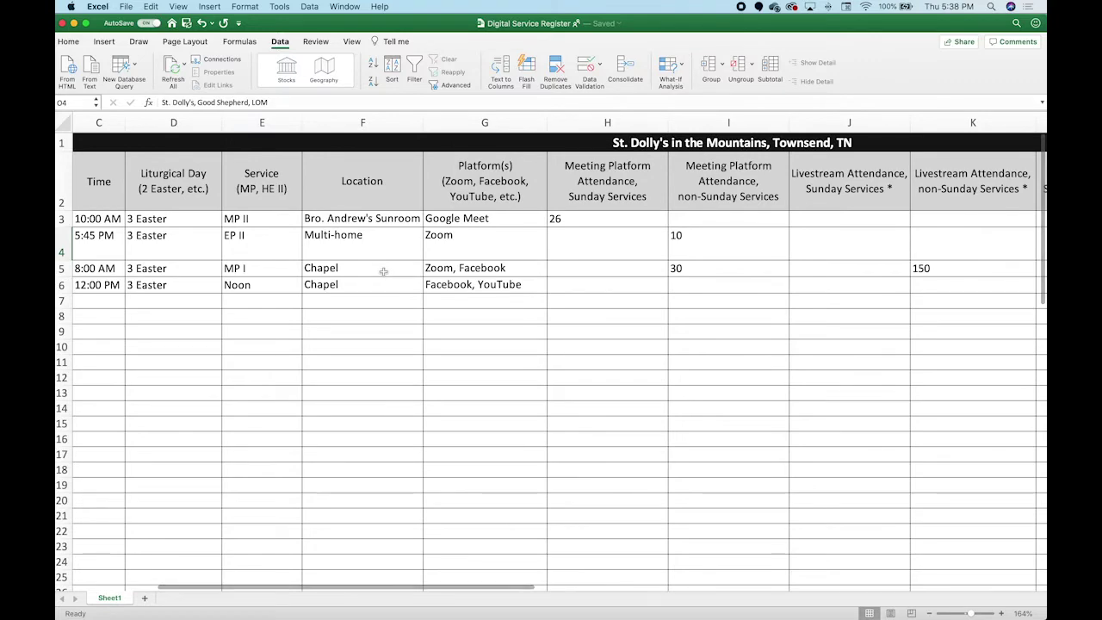
pyautogui.hscroll(2, 383, 271)
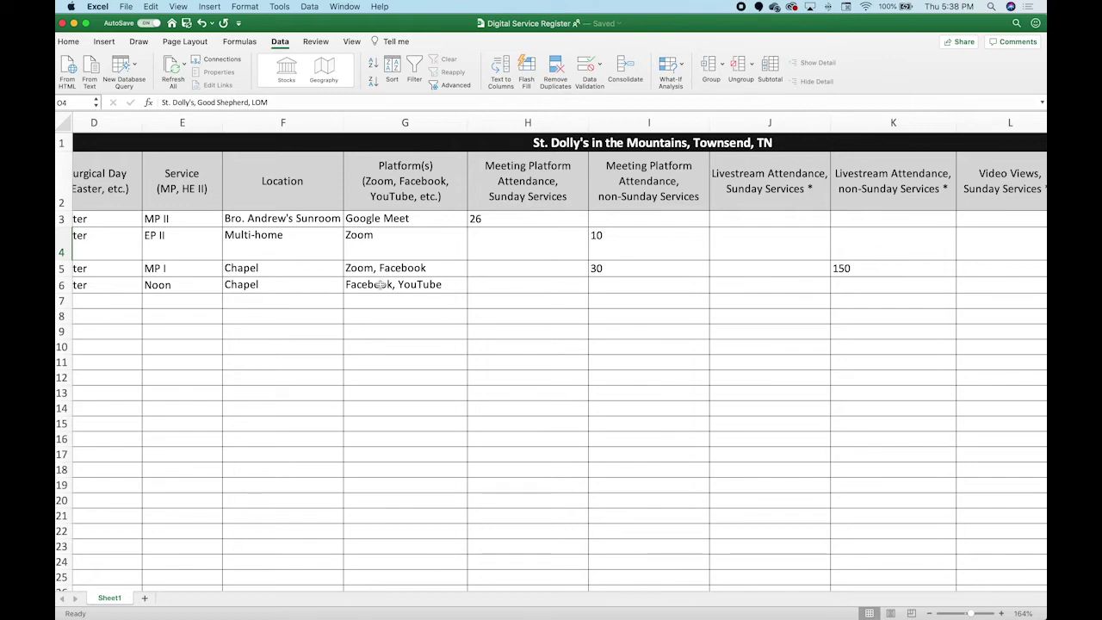
pyautogui.hscroll(5, 376, 268)
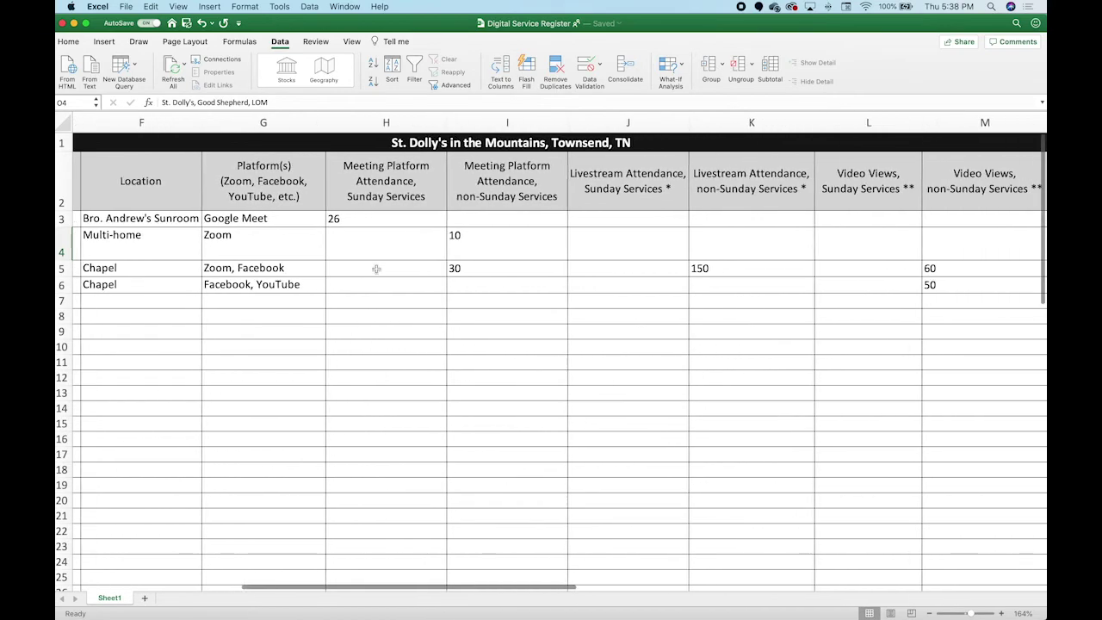
pyautogui.hscroll(2, 376, 269)
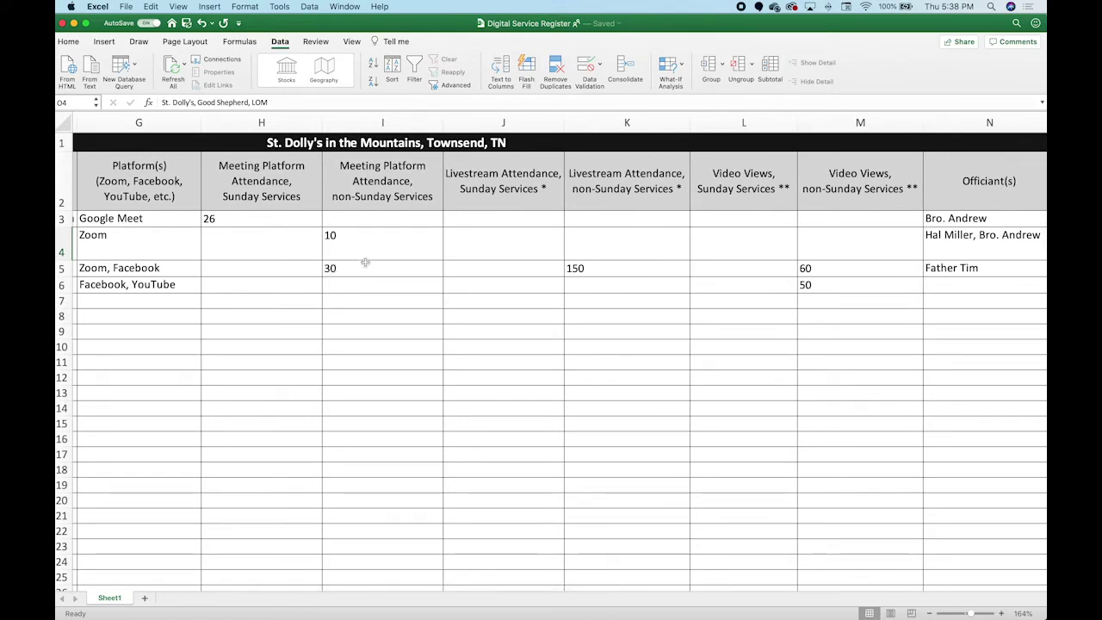
pyautogui.hscroll(2, 367, 264)
pyautogui.hscroll(3, 370, 265)
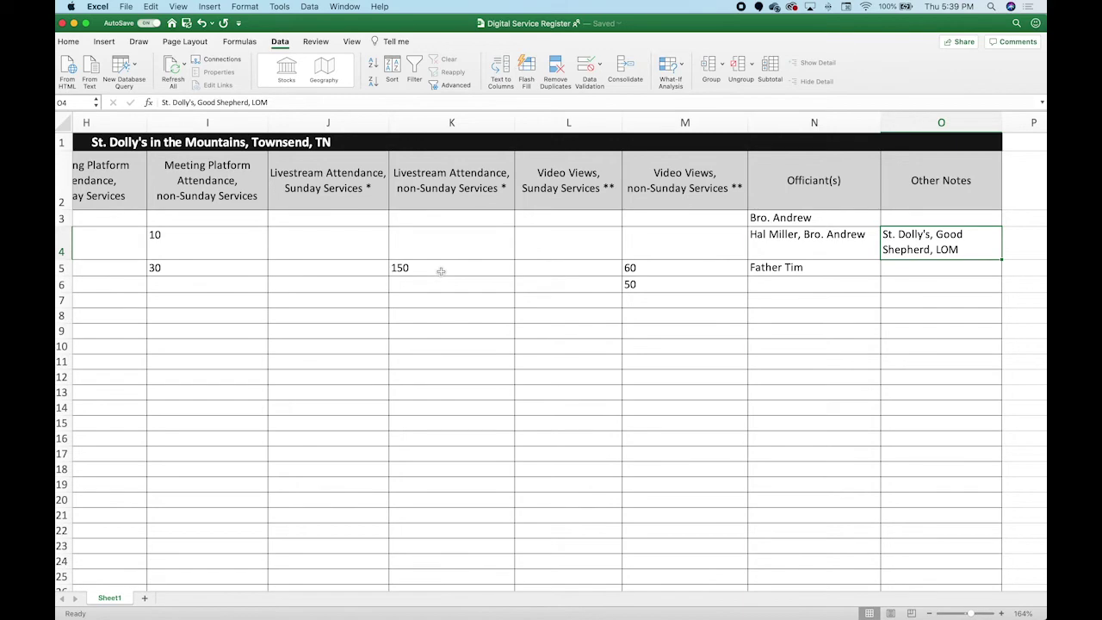
pyautogui.hscroll(5, 444, 272)
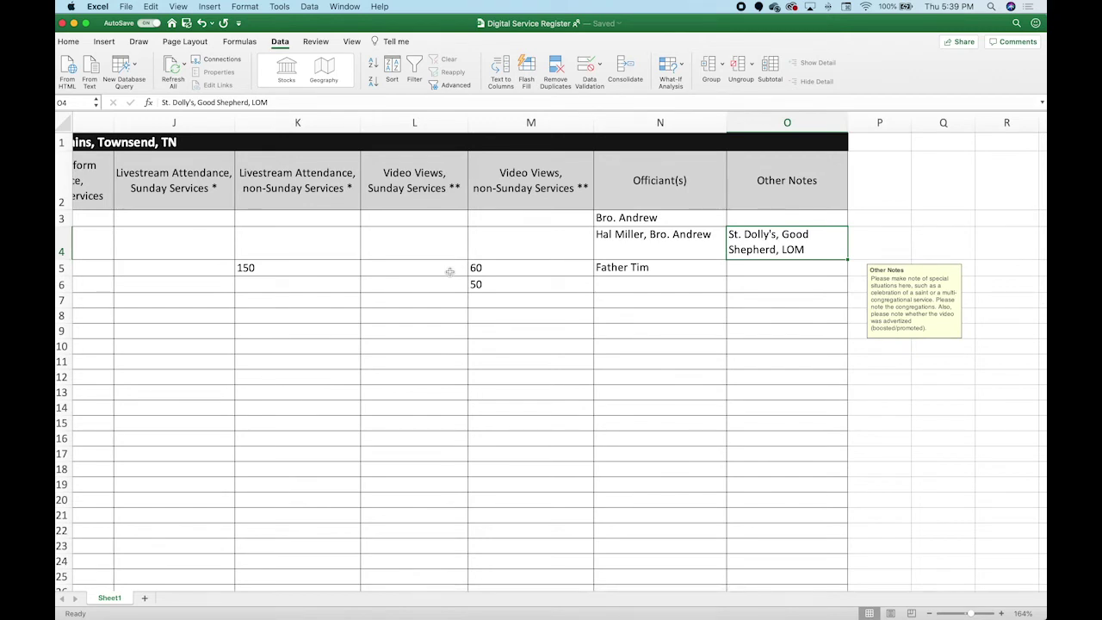
pyautogui.hscroll(2, 449, 272)
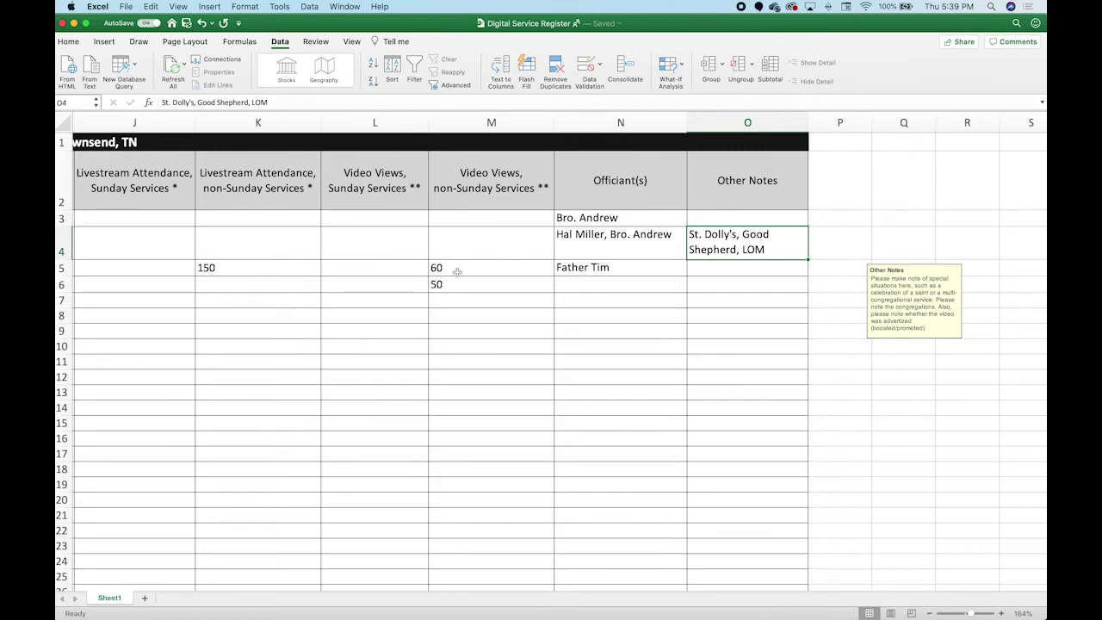
pyautogui.hscroll(2, 608, 270)
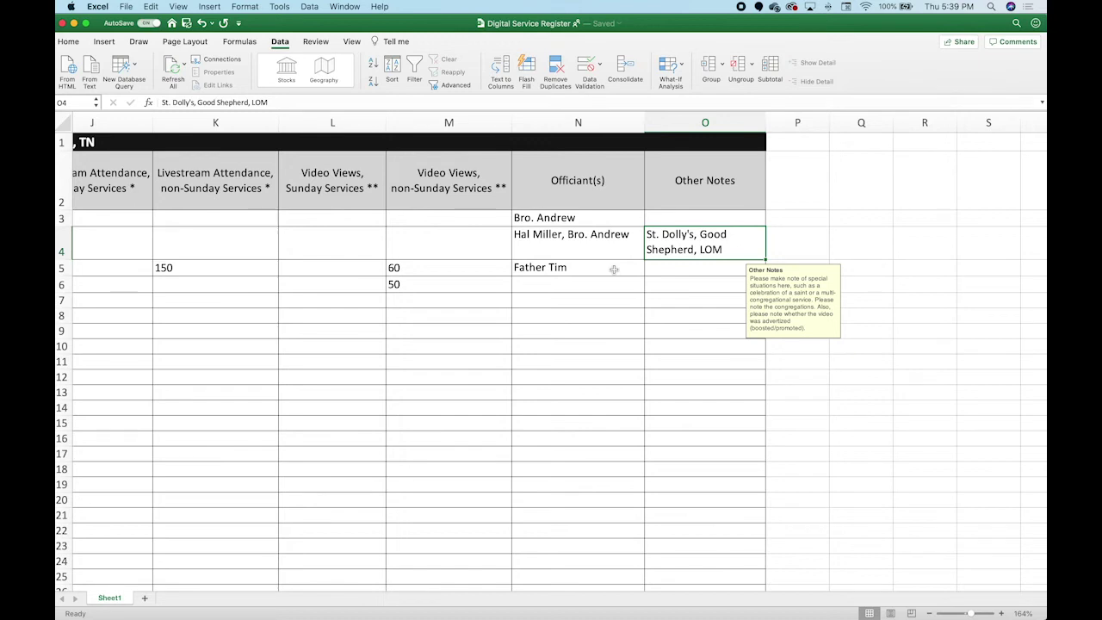
pyautogui.click(681, 270)
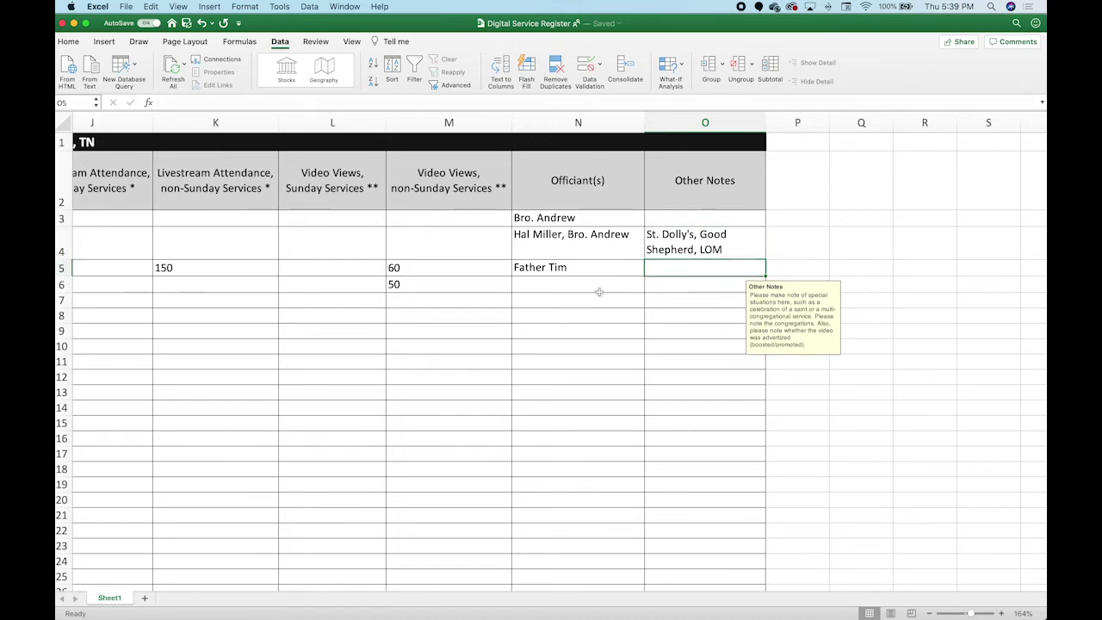
# Examine the Tuesday noon service in row 6 from its date and platforms through the non-Sunday video views.
pyautogui.hscroll(-10, 599, 293)
pyautogui.hscroll(-8, 599, 293)
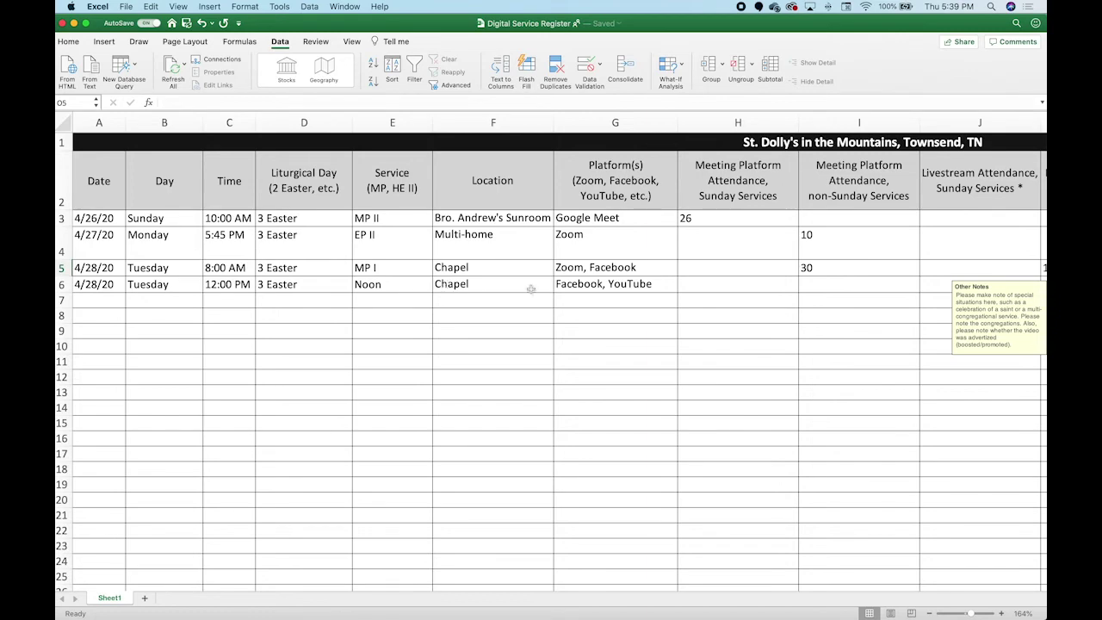
pyautogui.hscroll(5, 531, 290)
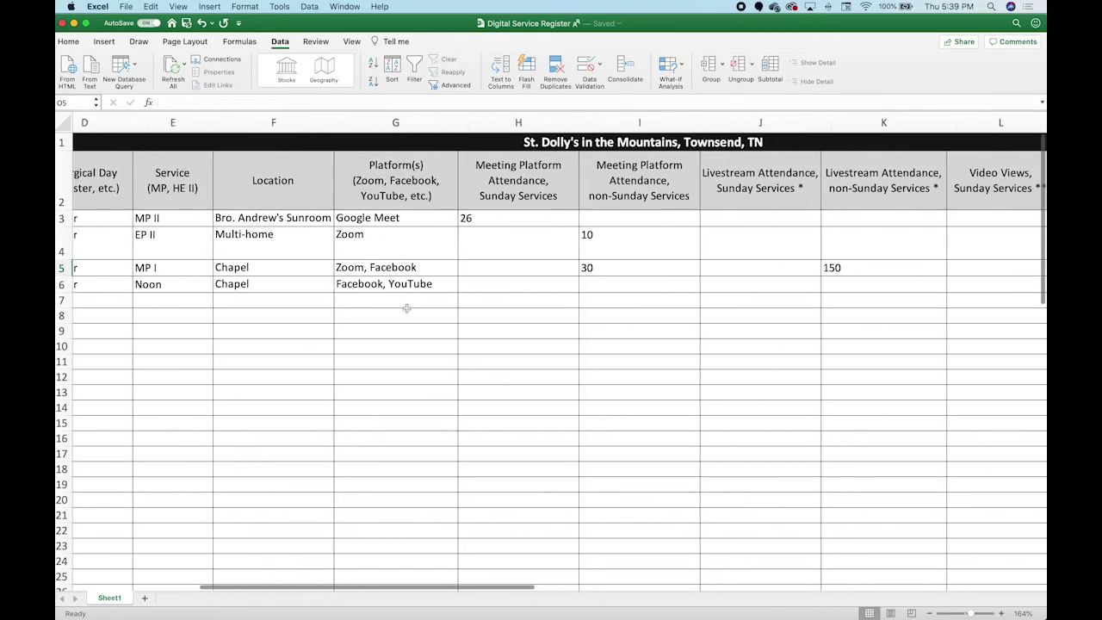
pyautogui.hscroll(3, 406, 307)
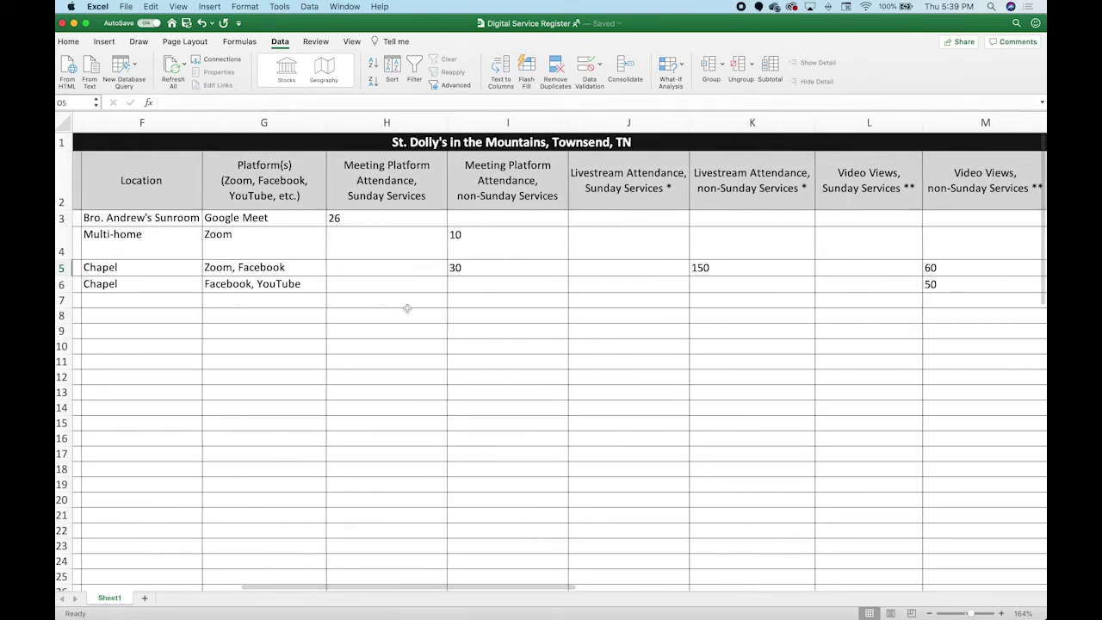
pyautogui.hscroll(3, 405, 307)
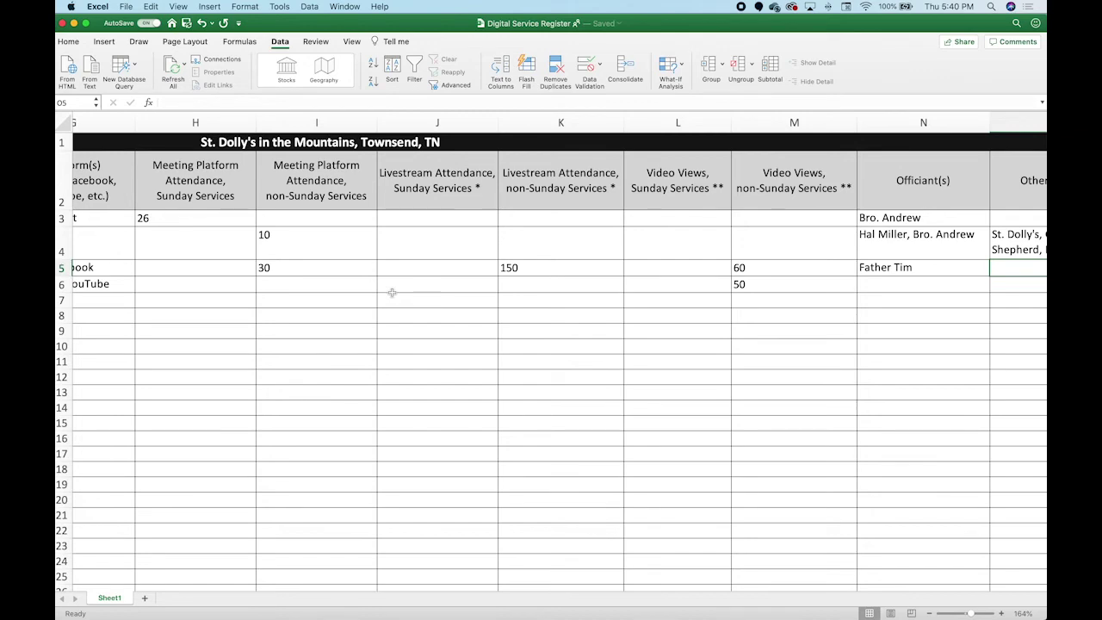
pyautogui.hscroll(3, 396, 291)
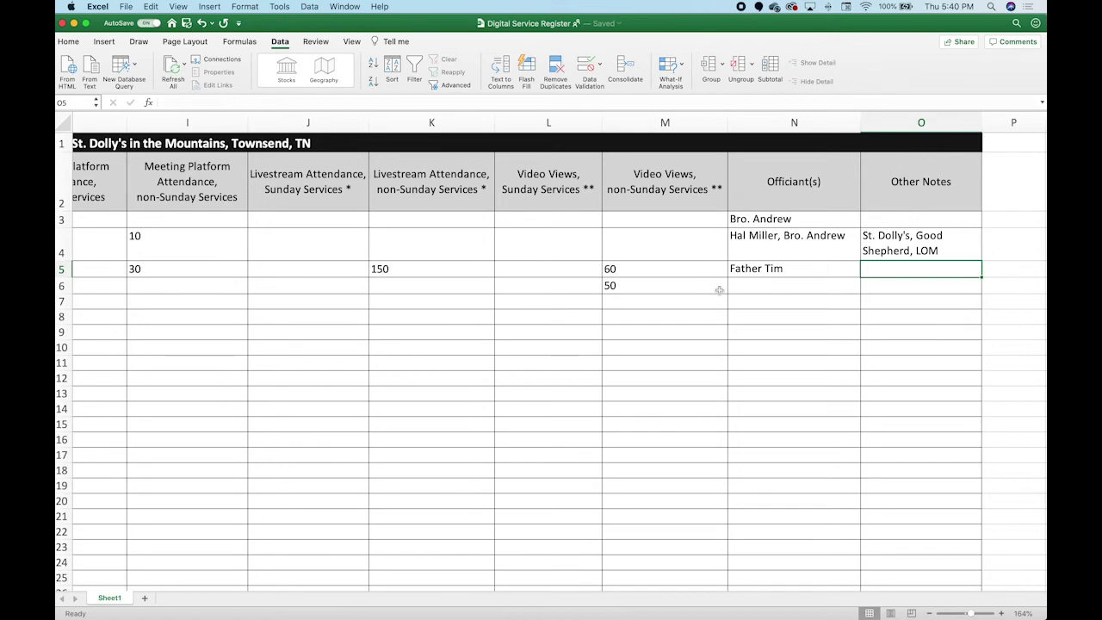
# Set the non-Sunday video views of the Tuesday noon service in cell M6 to 1,000.
pyautogui.hscroll(-10, 719, 290)
pyautogui.hscroll(5, 719, 290)
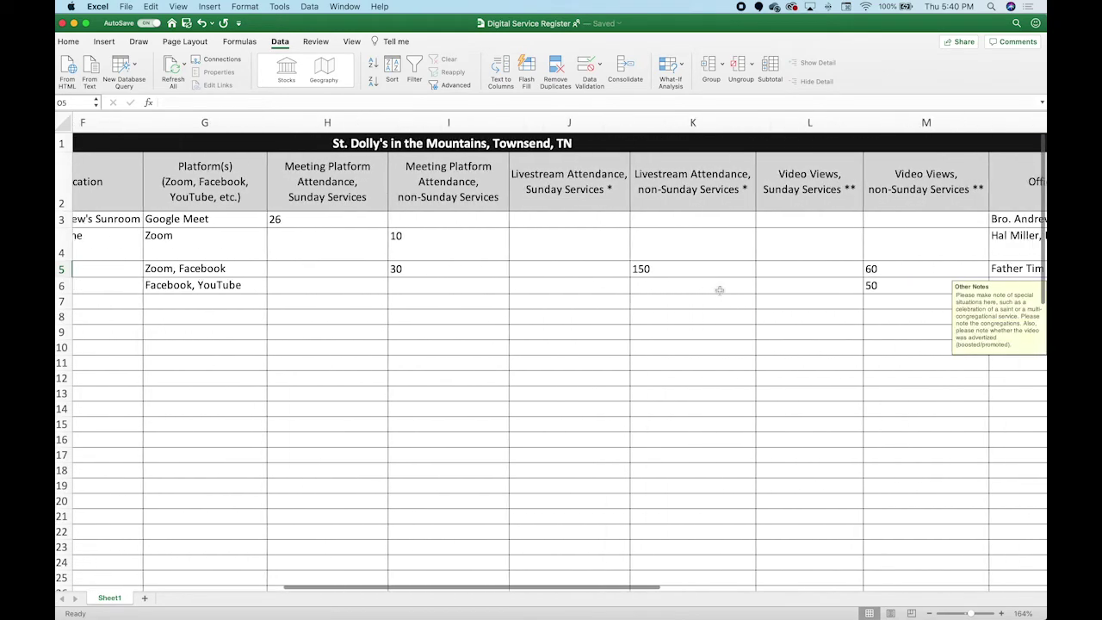
pyautogui.hscroll(3, 719, 290)
pyautogui.click(787, 285)
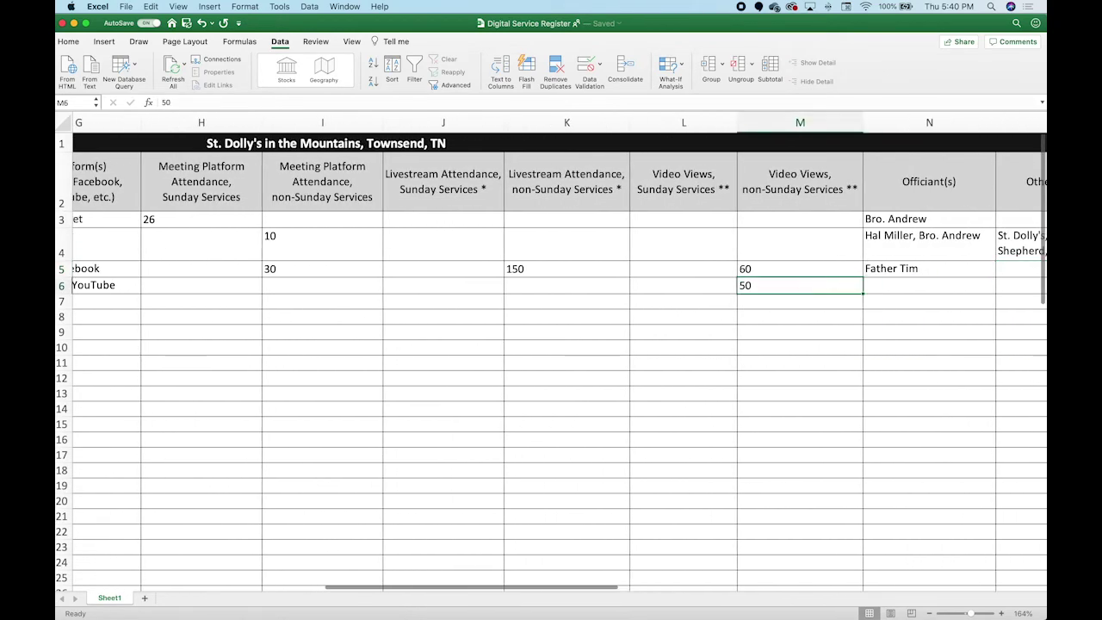
pyautogui.hscroll(5, 840, 290)
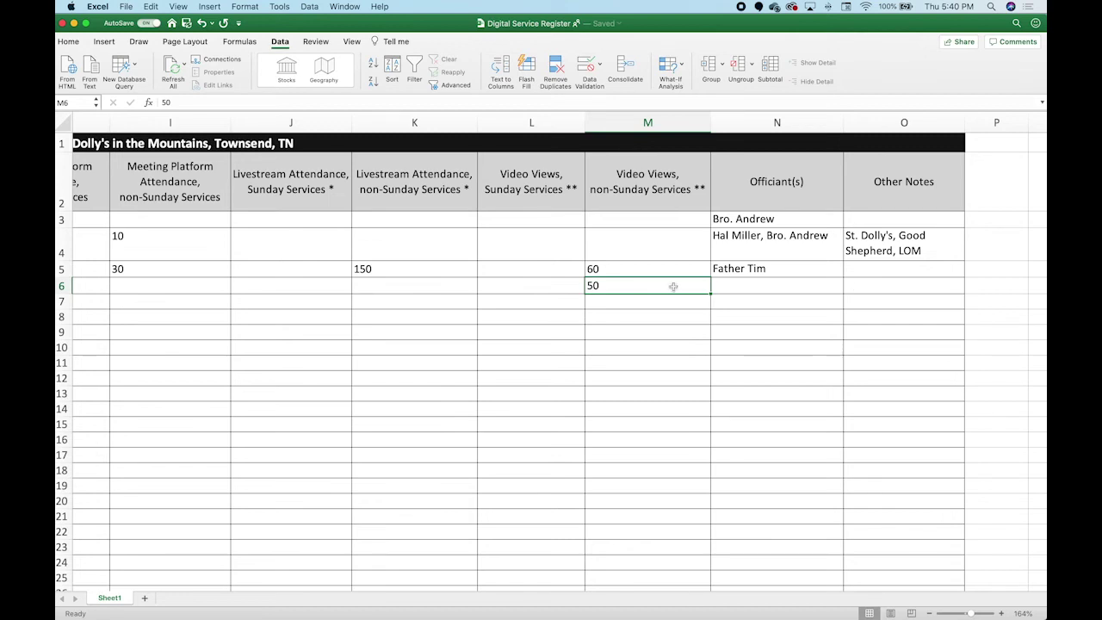
pyautogui.write('1,000')
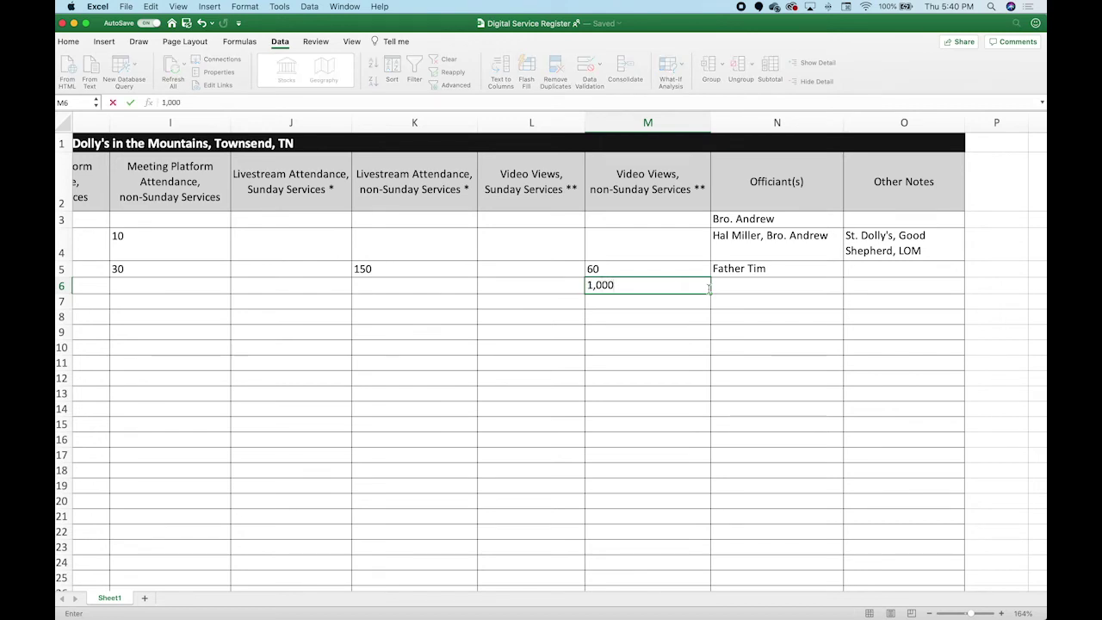
# Record "Boosted/Promoted/Advertised" in the Other Notes cell O6 for the Tuesday noon service.
pyautogui.click(913, 287)
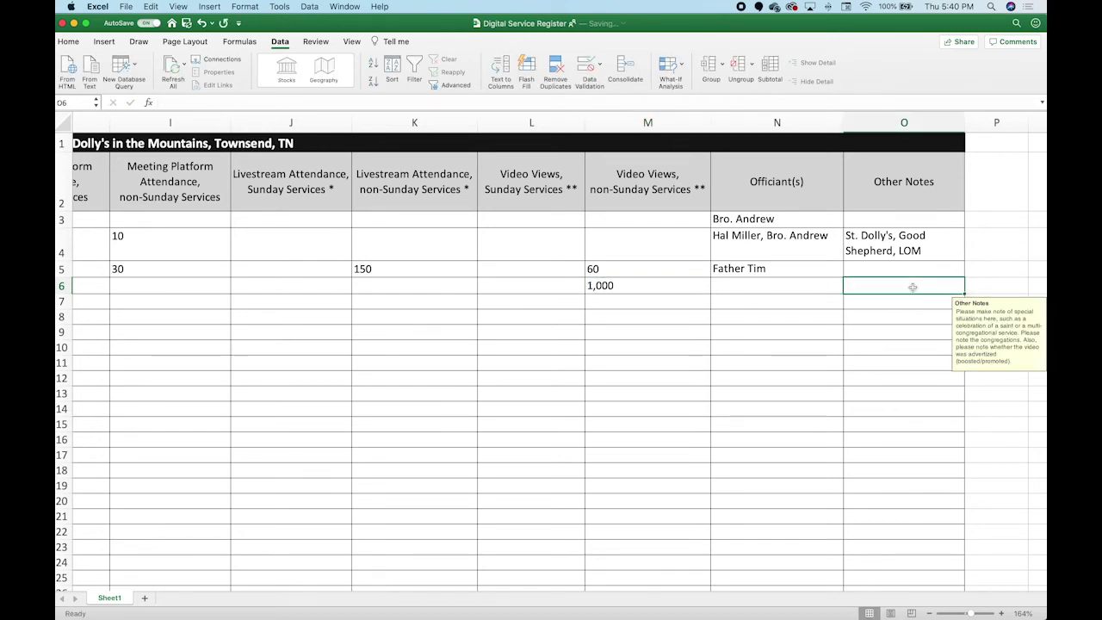
pyautogui.write('Boos')
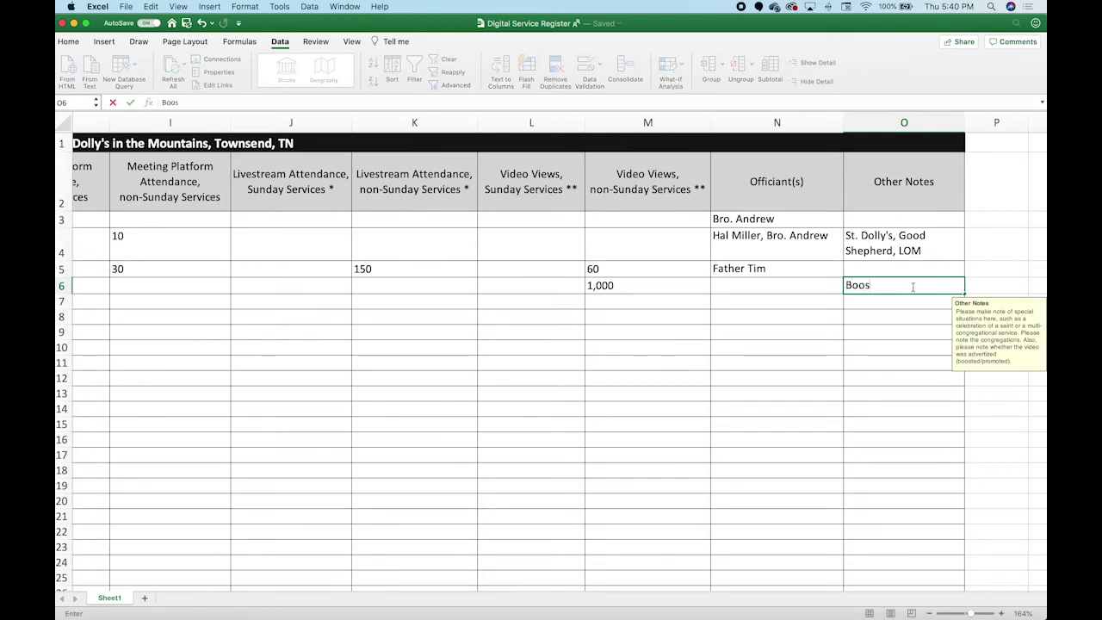
pyautogui.write('ted')
pyautogui.write('/Promotoed')
pyautogui.press('BackSpace')
pyautogui.press('BackSpace')
pyautogui.press('BackSpace')
pyautogui.write('ed')
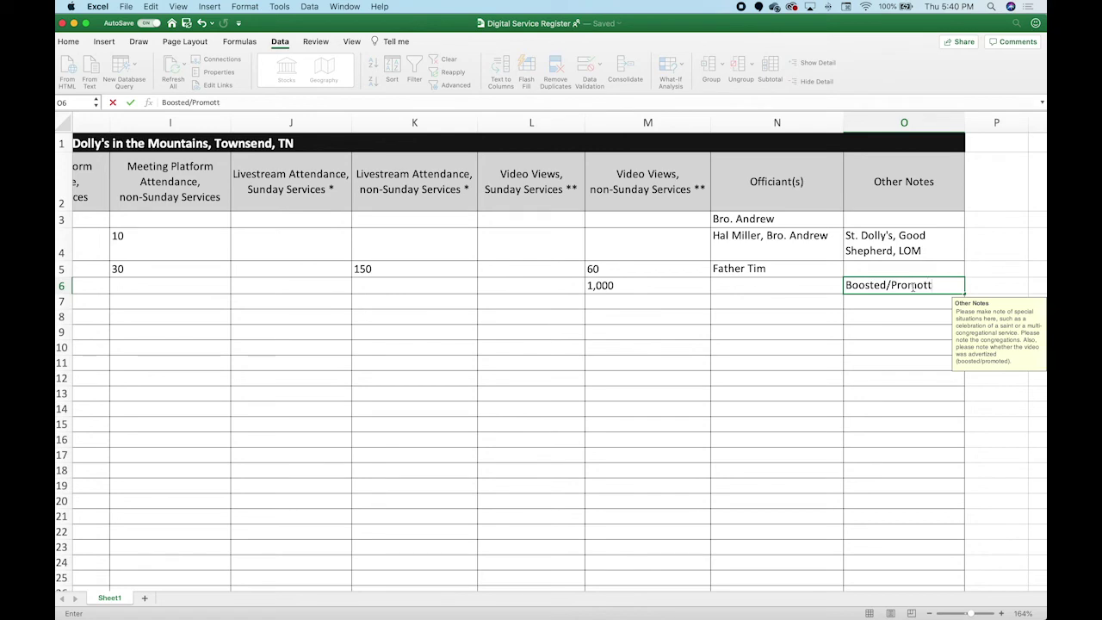
pyautogui.write('/Advertised')
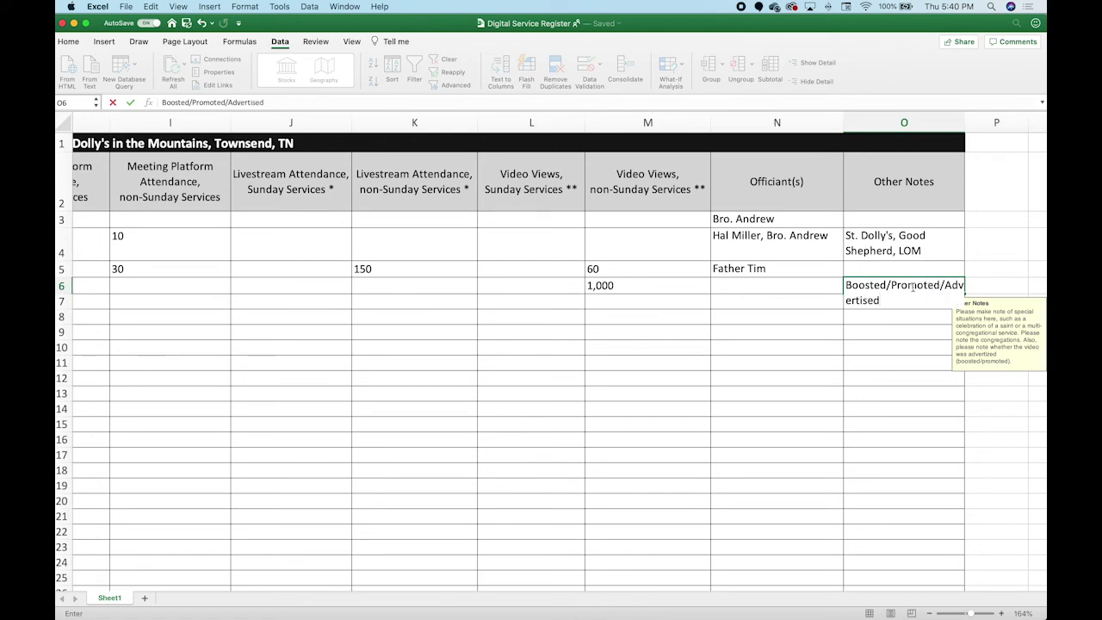
pyautogui.click(926, 331)
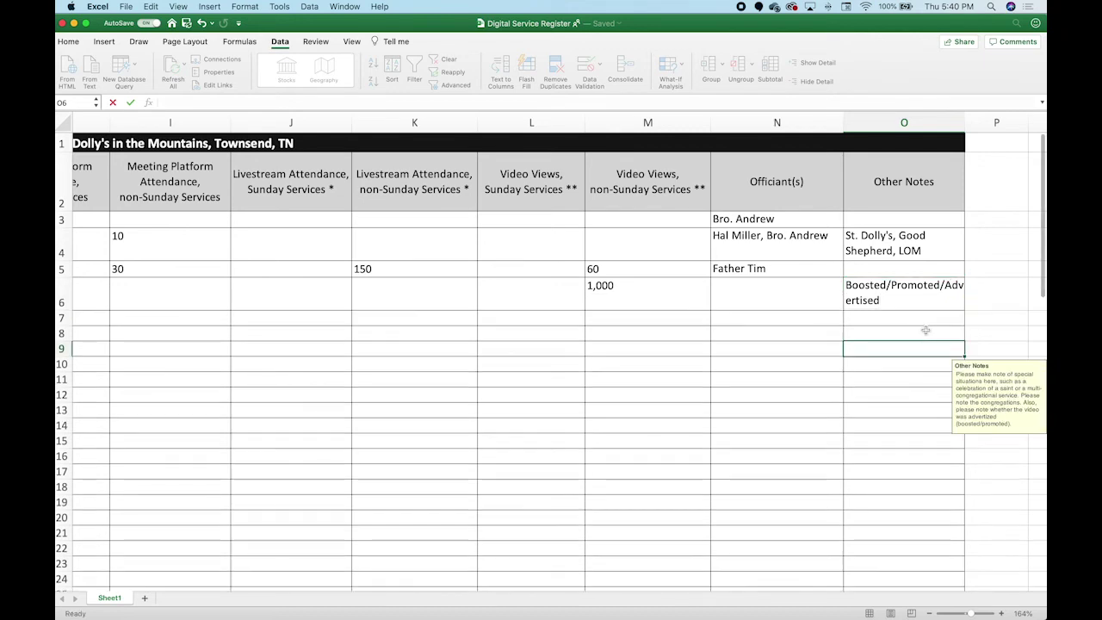
# Review the register entries in rows 3 to 6, from Other Notes back to the liturgical day and across the platform, attendance and video view columns.
pyautogui.click(913, 293)
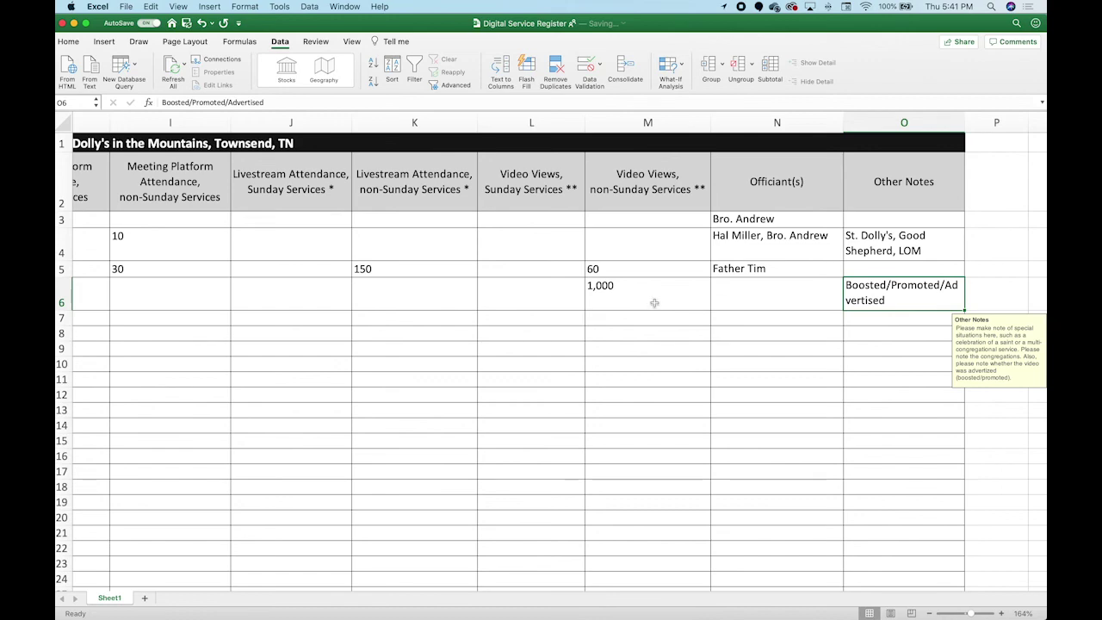
pyautogui.hscroll(1, 655, 303)
pyautogui.hscroll(-3, 655, 304)
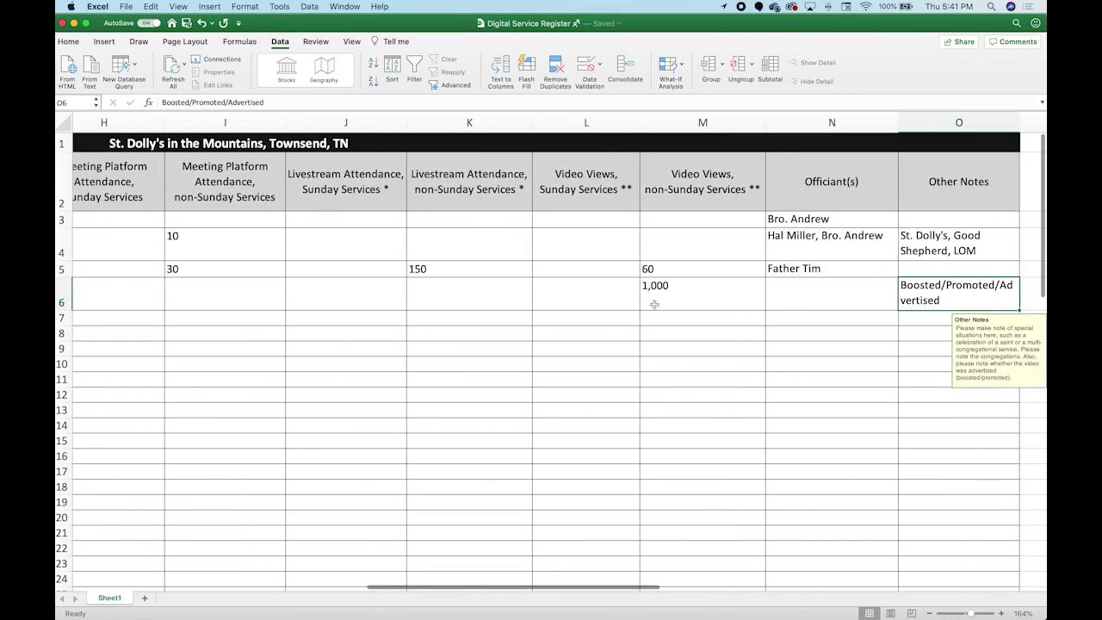
pyautogui.hscroll(-3, 655, 304)
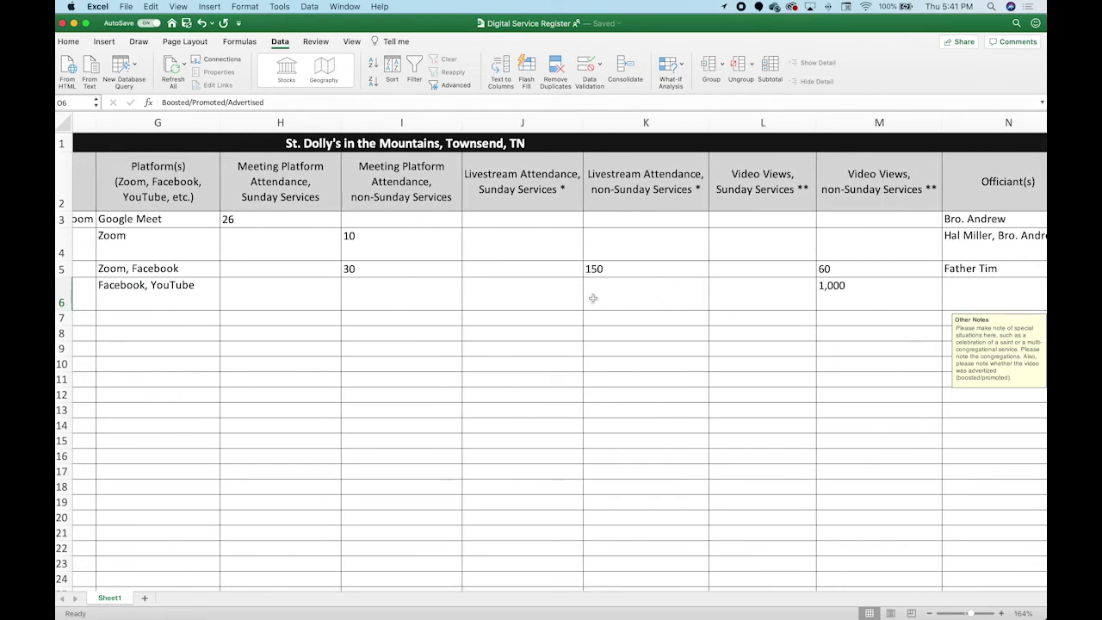
pyautogui.hscroll(-5, 596, 301)
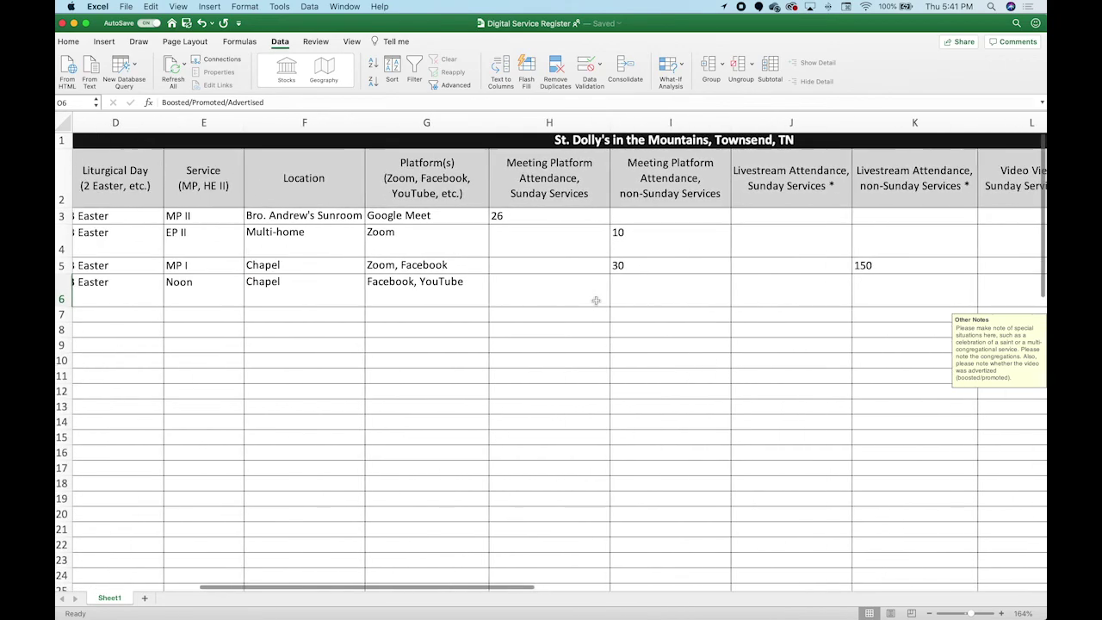
pyautogui.hscroll(2, 594, 300)
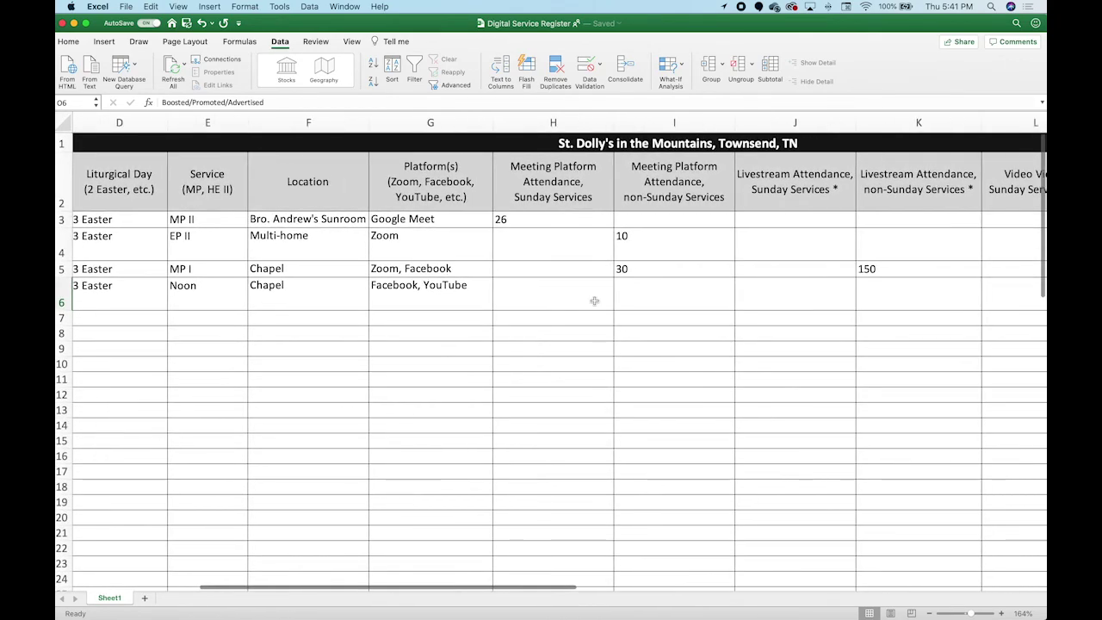
pyautogui.hscroll(3, 594, 300)
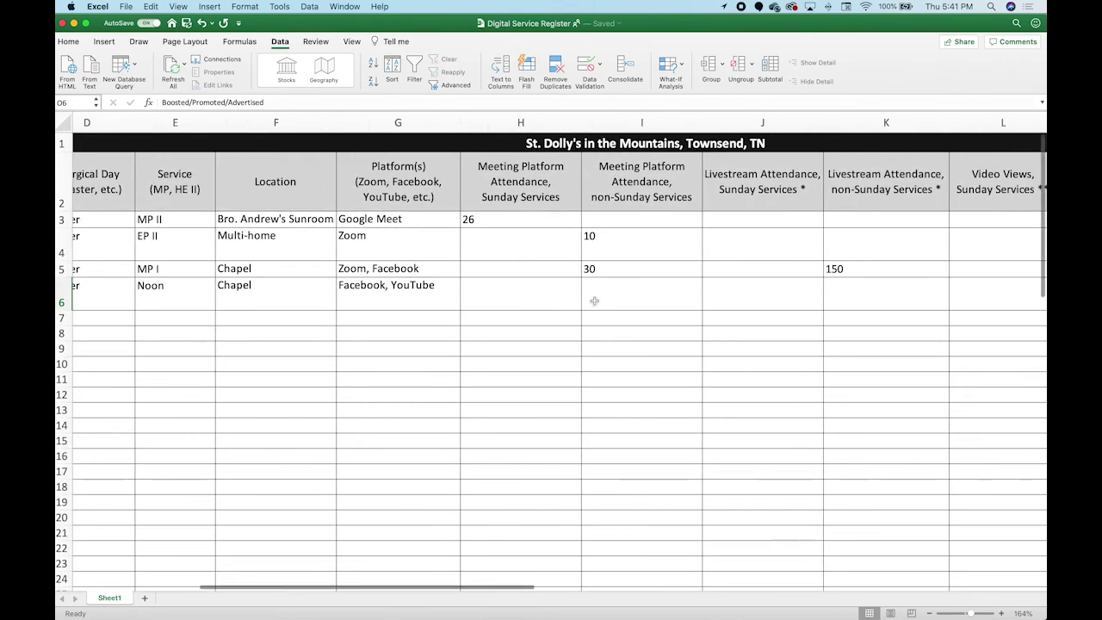
pyautogui.hscroll(2, 596, 301)
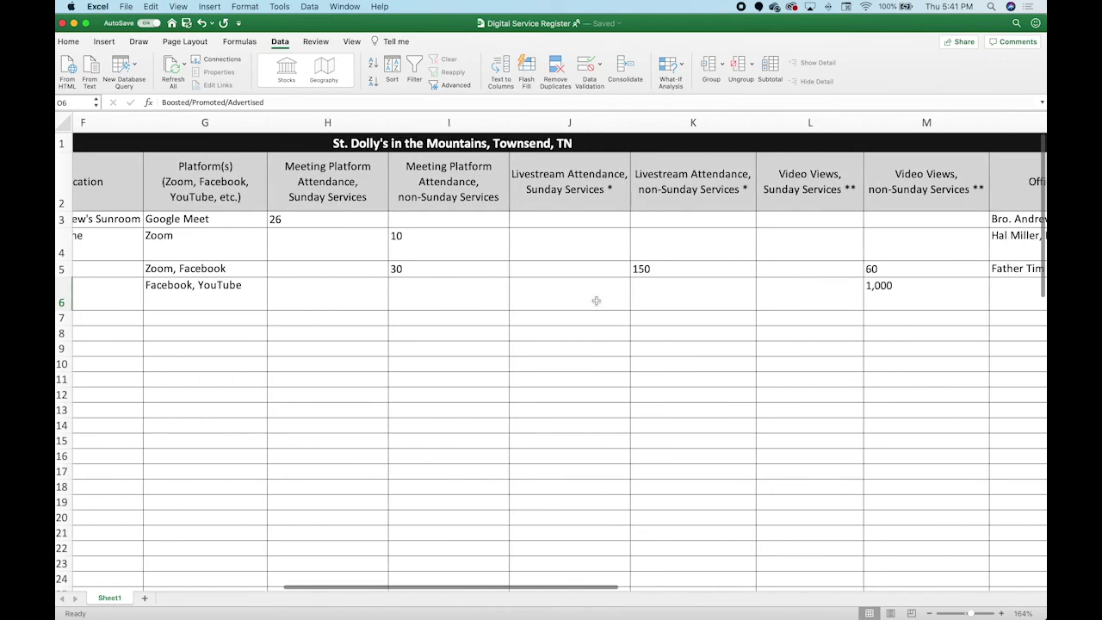